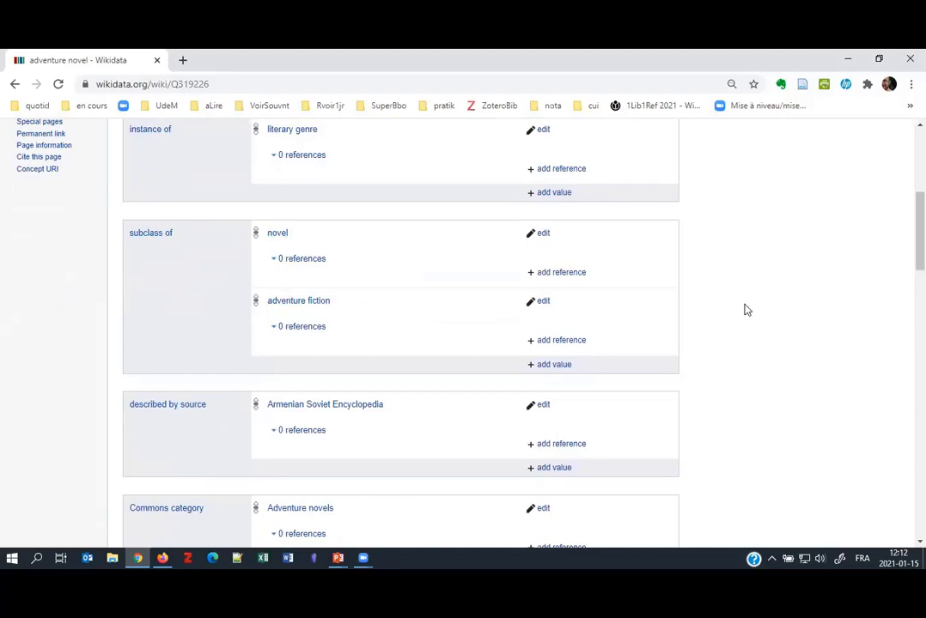
Go back from the adventure novel item to the beginning of the Around the World in Eighty Days item.
scroll(728, 295, up, 1)
scroll(728, 295, up, 5)
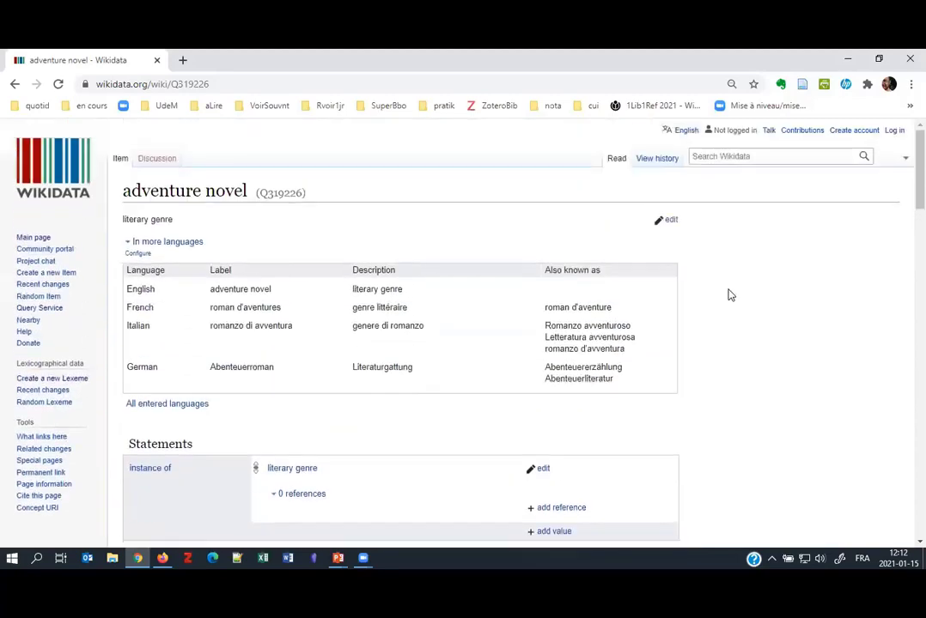
click(14, 83)
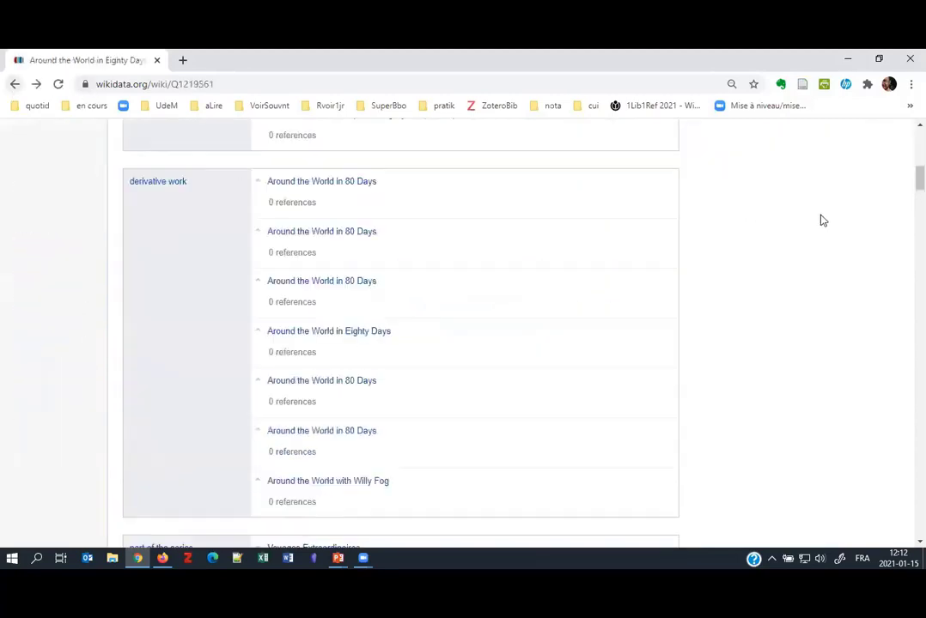
key(Home)
key(ctrl+a)
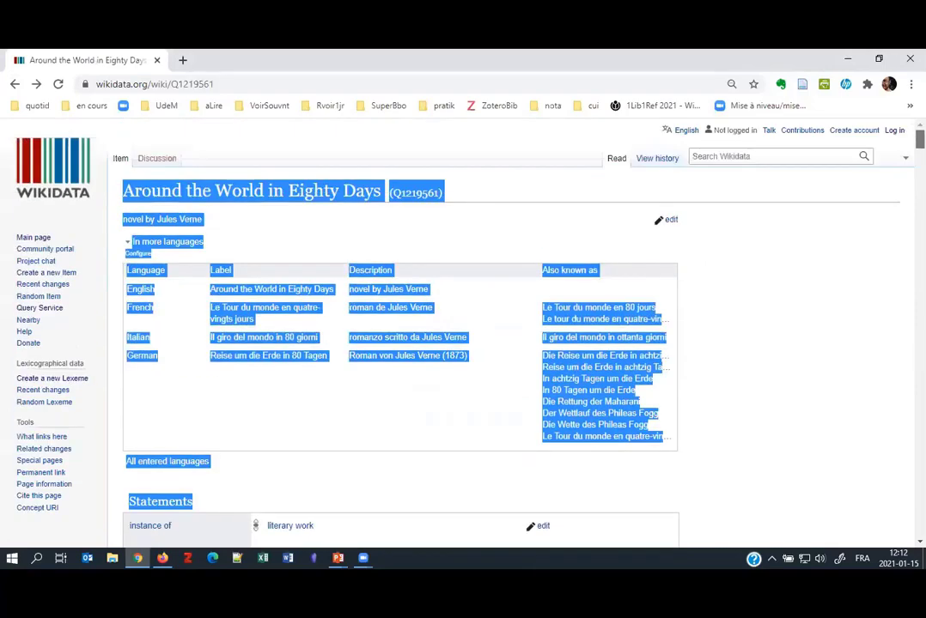
click(719, 200)
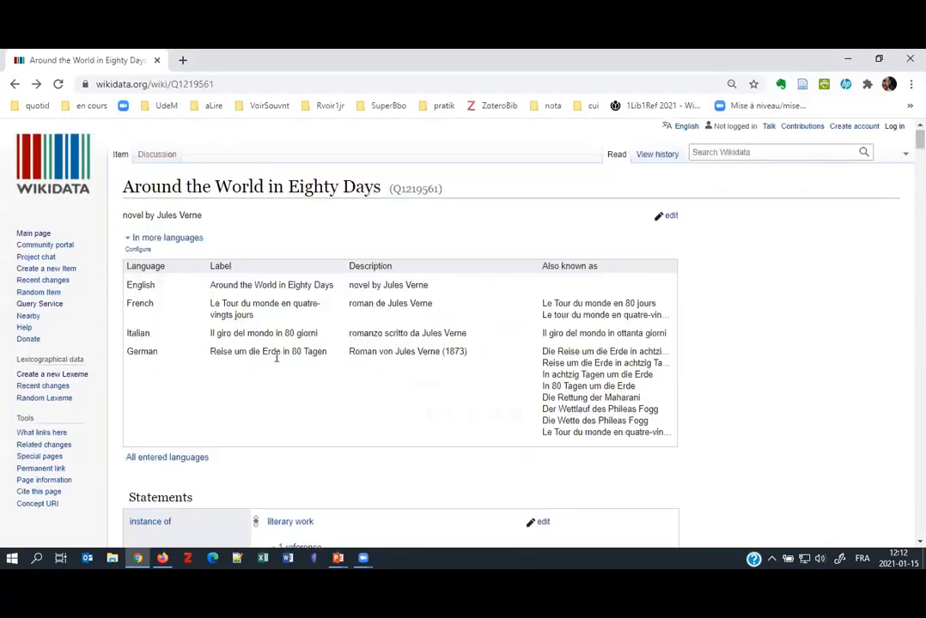
Examine the novel's labels and its statements from instance of and image through derivative work, series, genre and has edition or translation.
scroll(161, 386, down, 3)
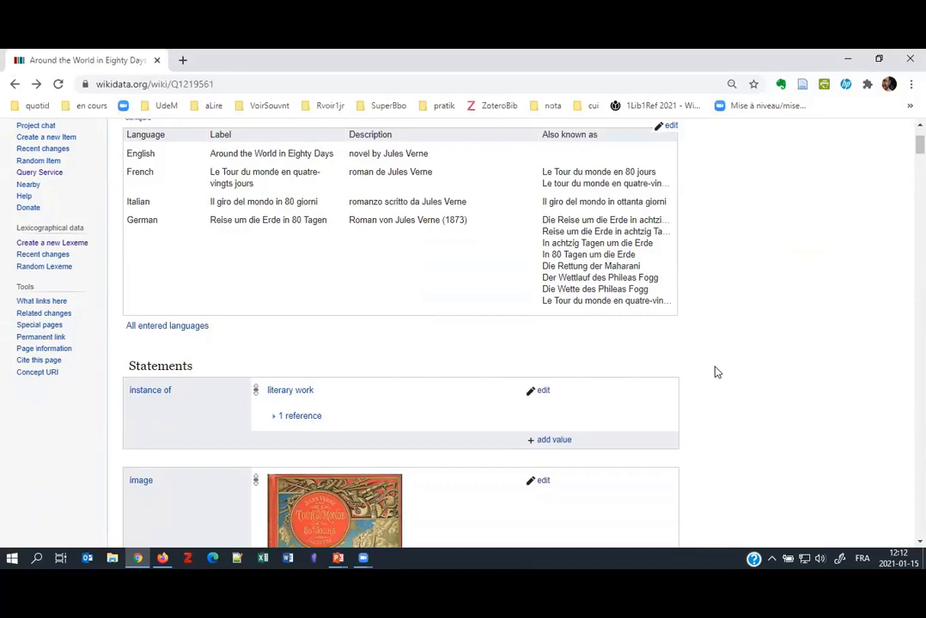
scroll(372, 279, down, 3)
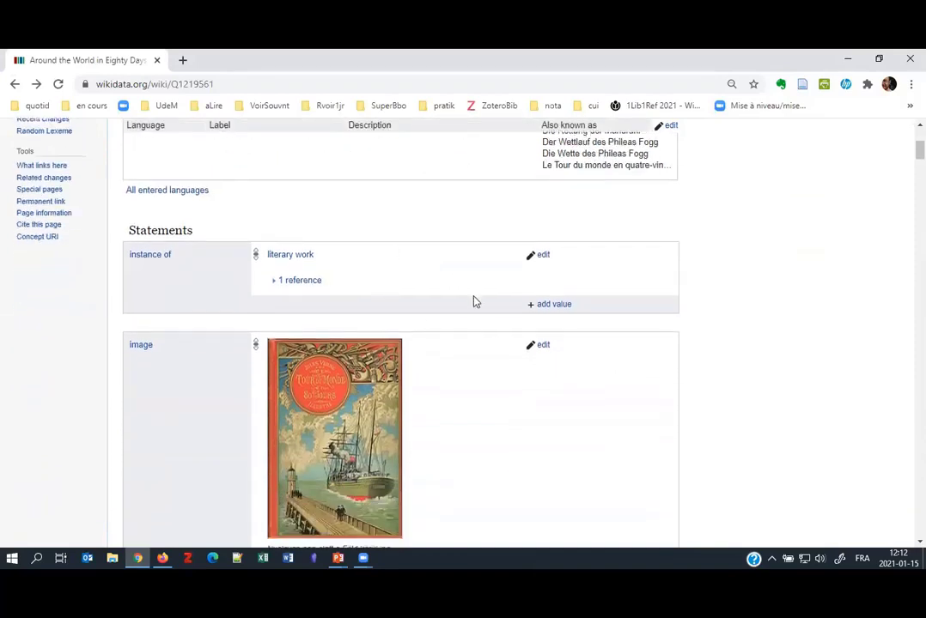
scroll(485, 376, down, 2)
scroll(485, 376, down, 7)
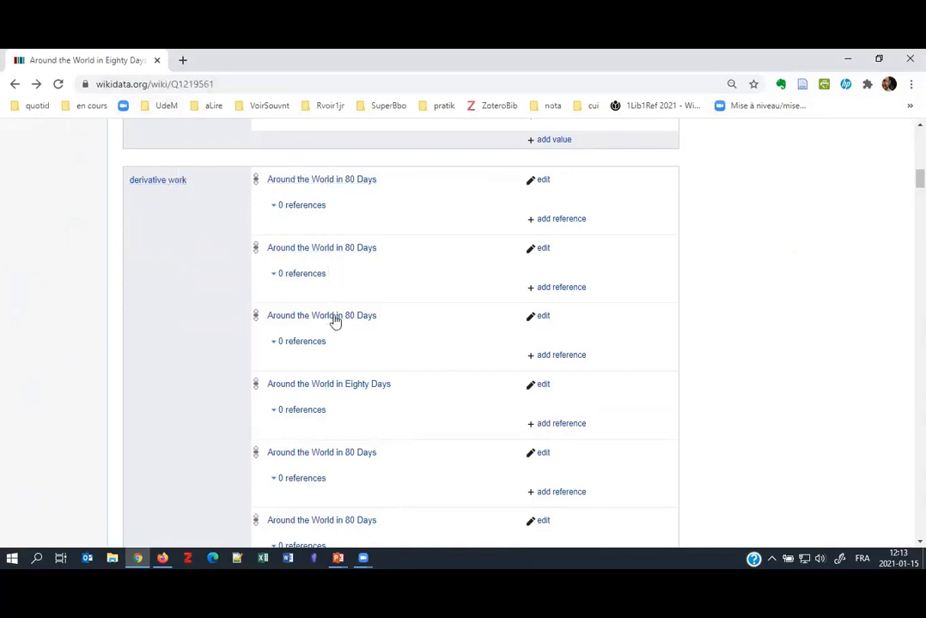
scroll(422, 409, down, 5)
scroll(421, 409, down, 2)
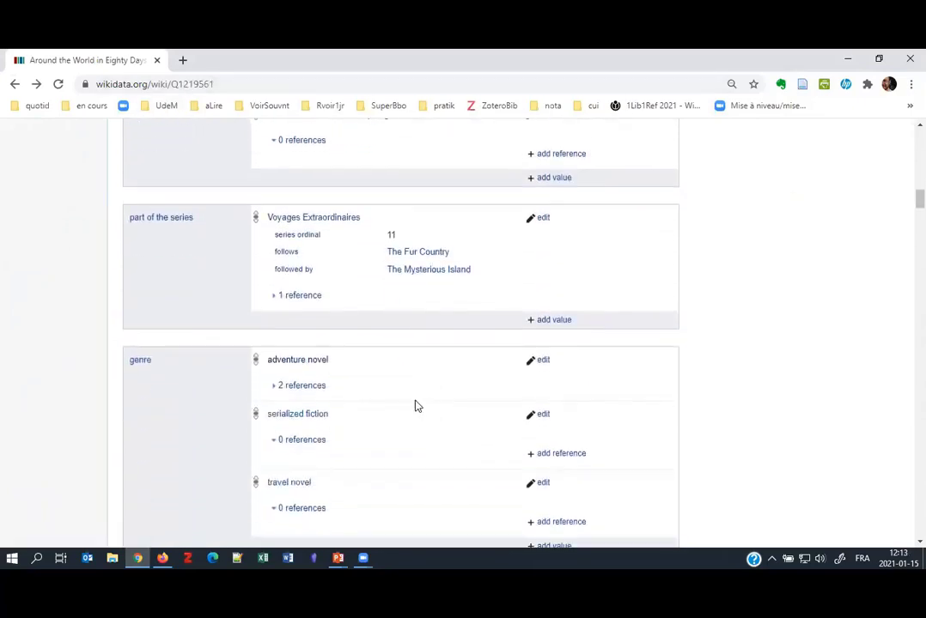
scroll(202, 356, down, 3)
scroll(203, 356, down, 3)
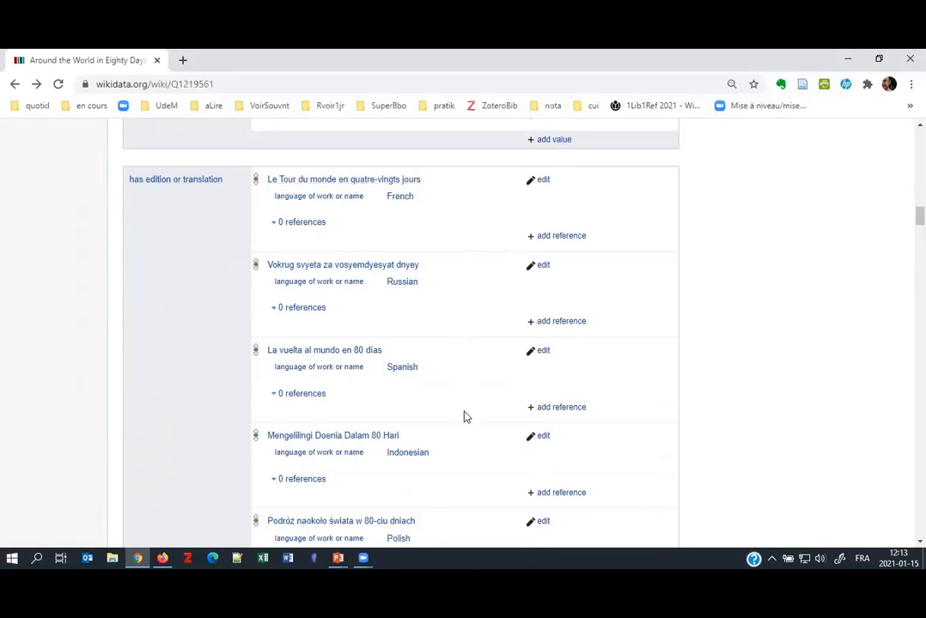
Examine the novel's remaining statements, including language, publication date, narrative location, characters and copyright status, down to the Identifiers section.
scroll(463, 417, down, 10)
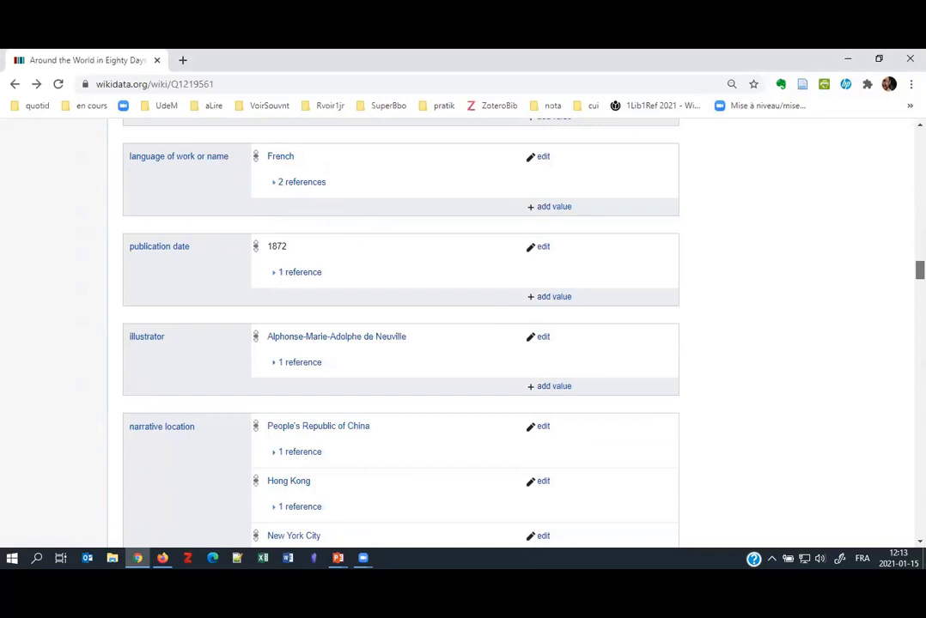
scroll(400, 335, down, 2)
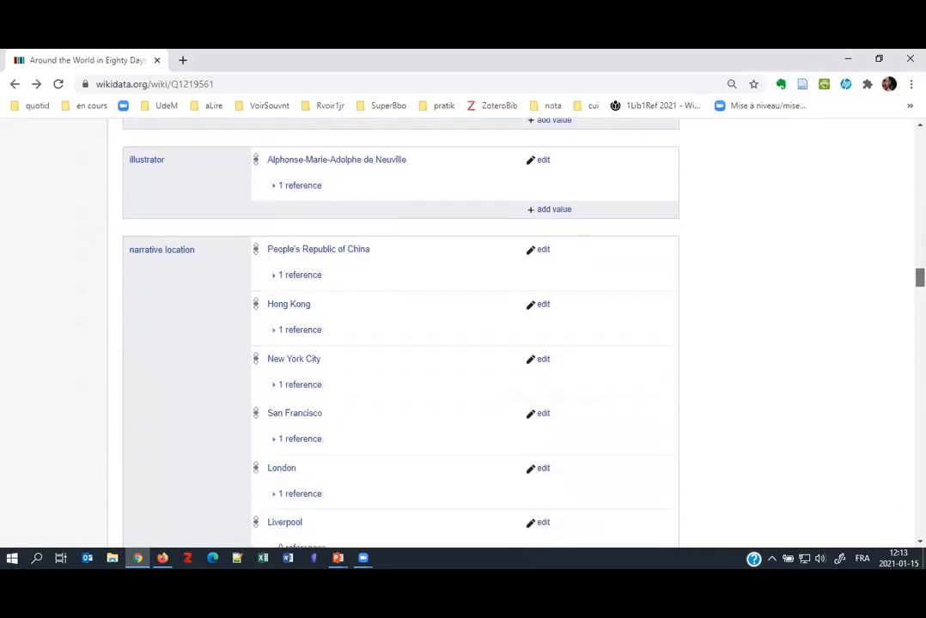
scroll(400, 335, down, 5)
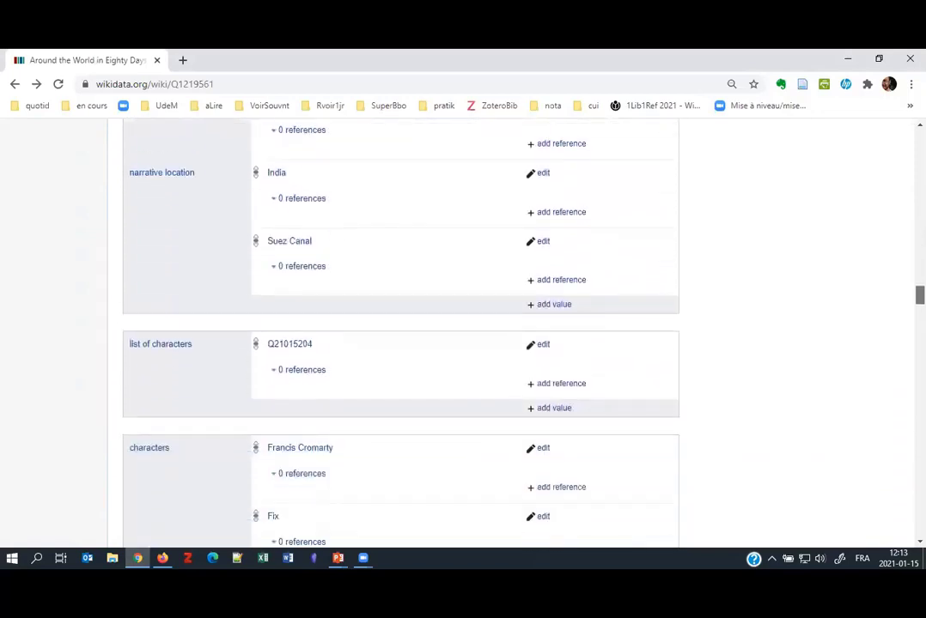
scroll(401, 335, down, 2)
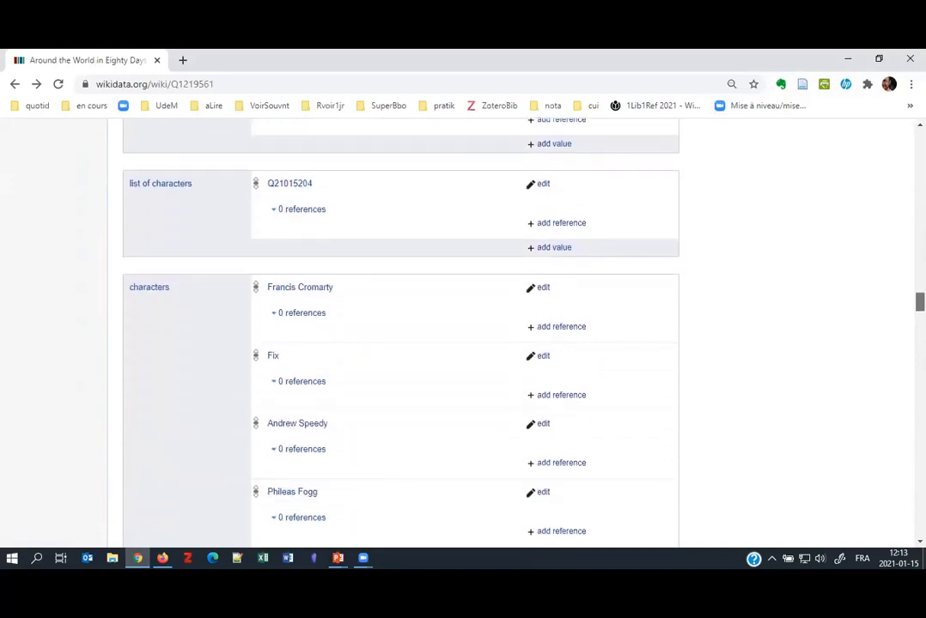
scroll(400, 335, down, 7)
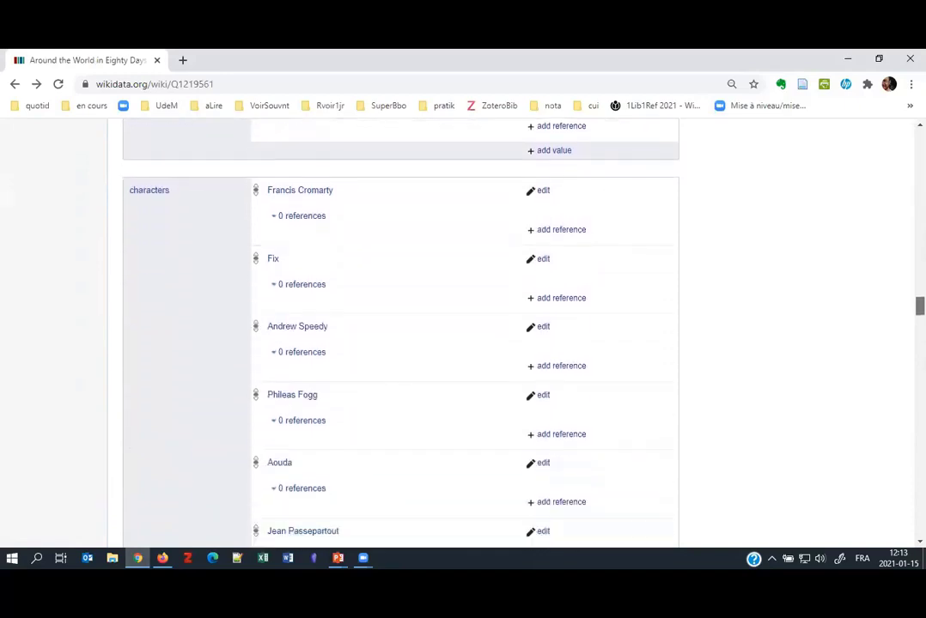
scroll(400, 335, down, 1)
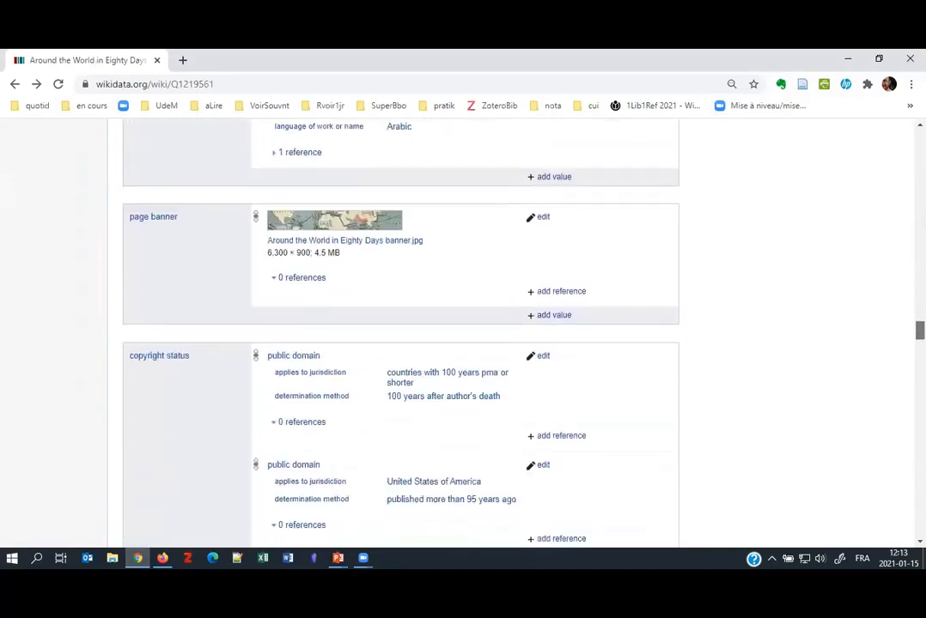
scroll(400, 335, down, 1)
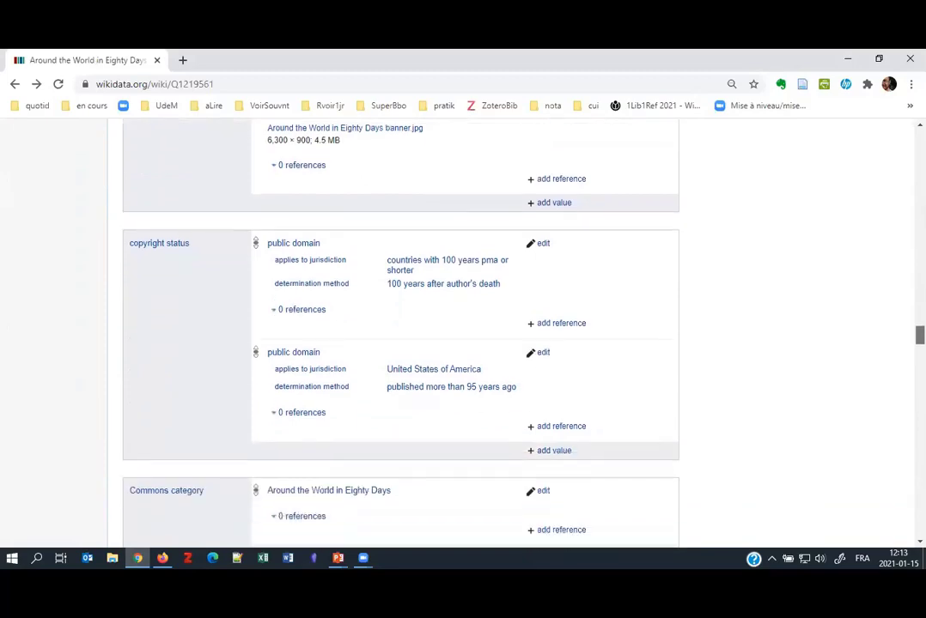
scroll(400, 335, down, 4)
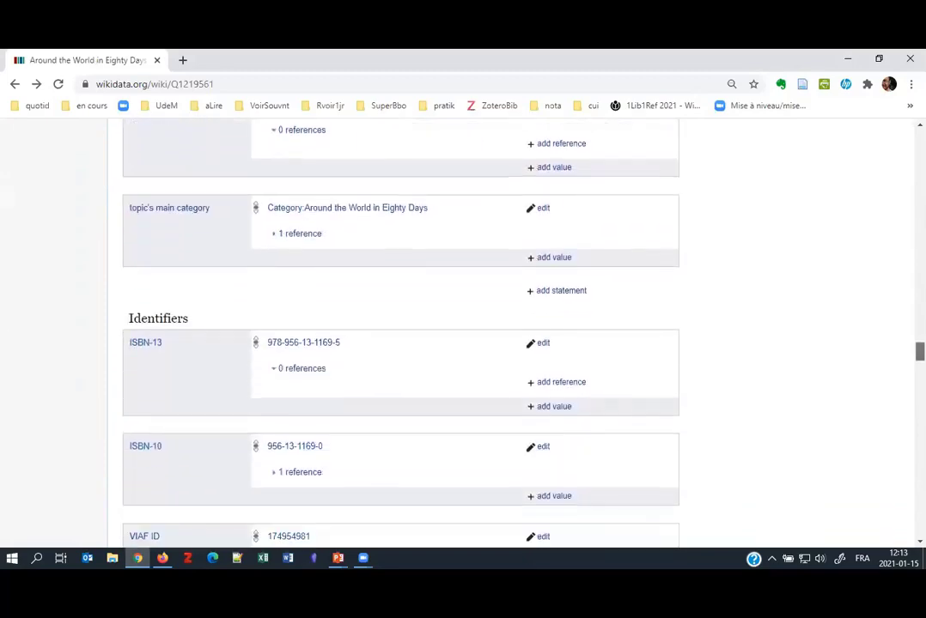
Highlight the item's English title in the page heading and the year in its inception statement.
scroll(401, 335, up, 20)
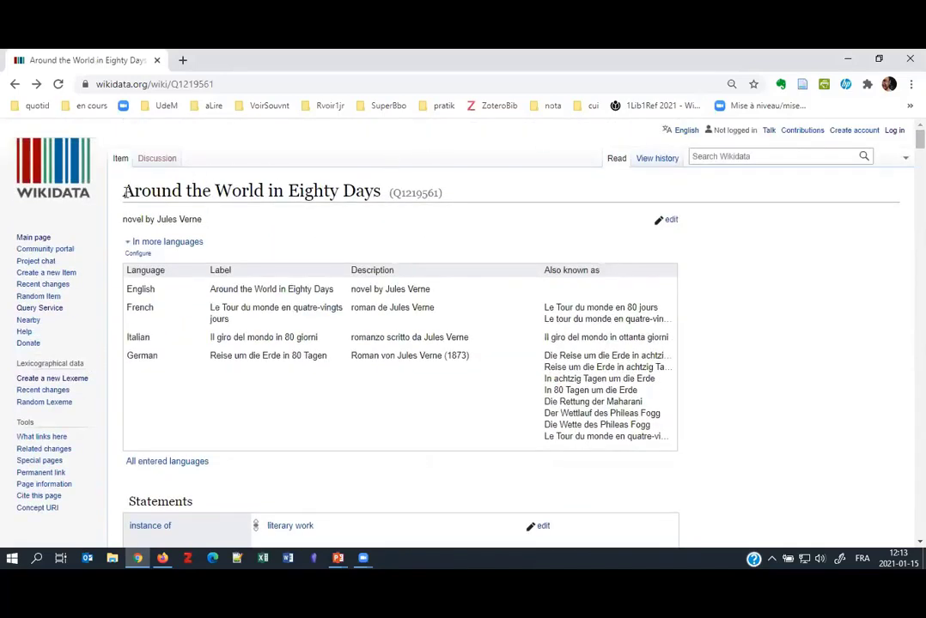
drag(124, 190, 380, 192)
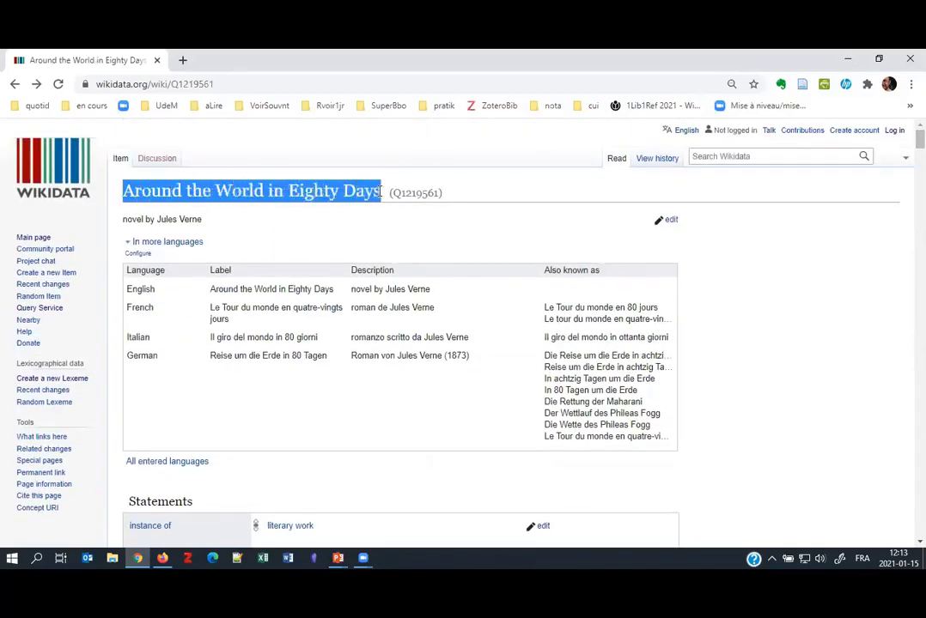
scroll(725, 287, down, 8)
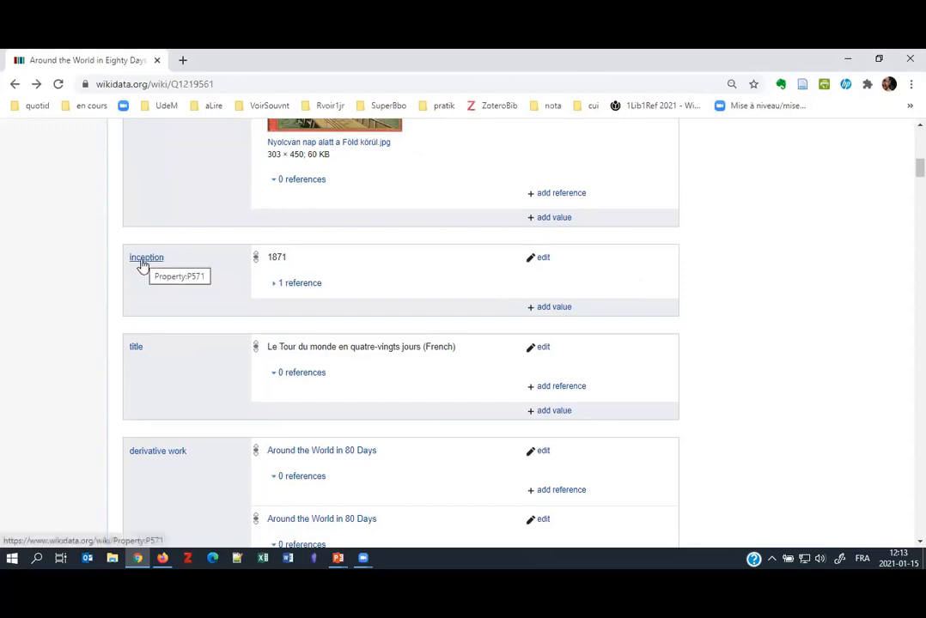
double_click(276, 256)
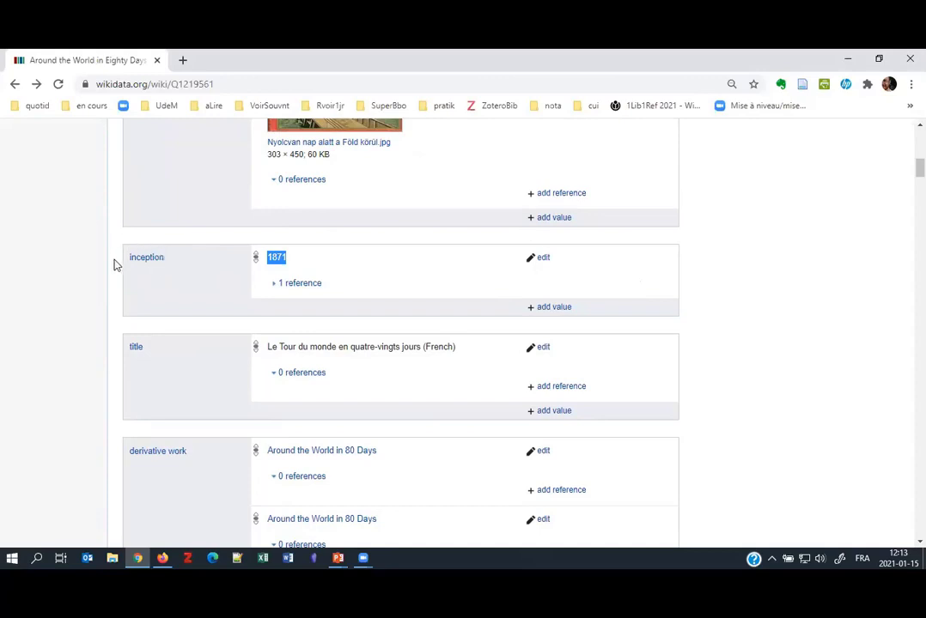
click(273, 258)
double_click(275, 258)
click(274, 257)
drag(268, 257, 287, 258)
scroll(223, 260, down, 10)
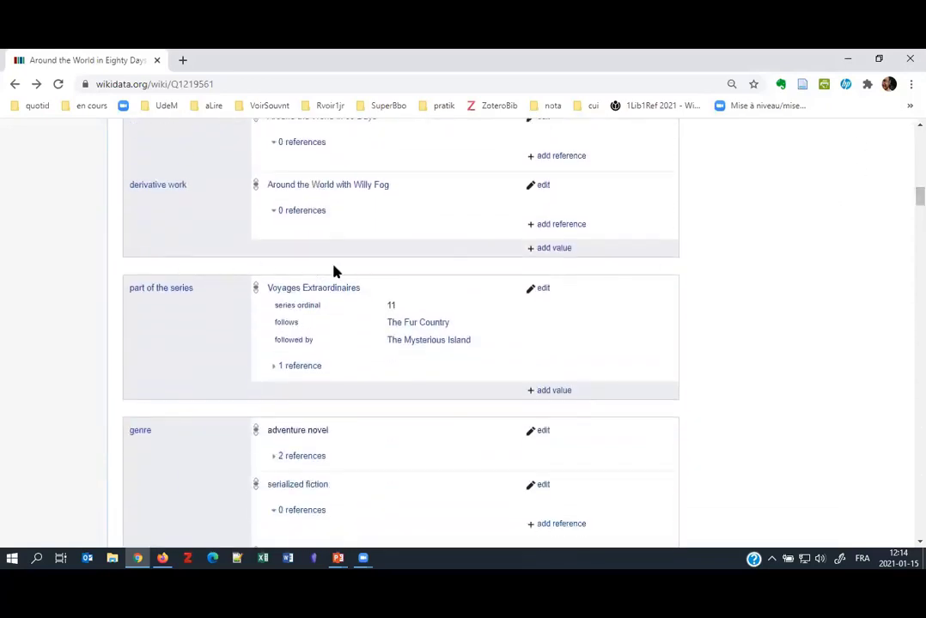
click(466, 554)
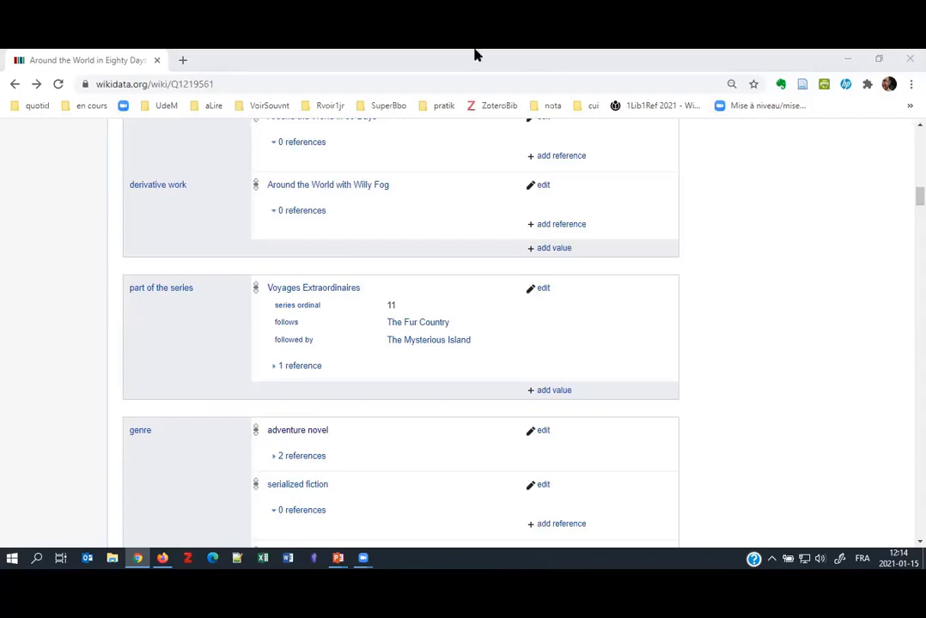
scroll(329, 495, up, 15)
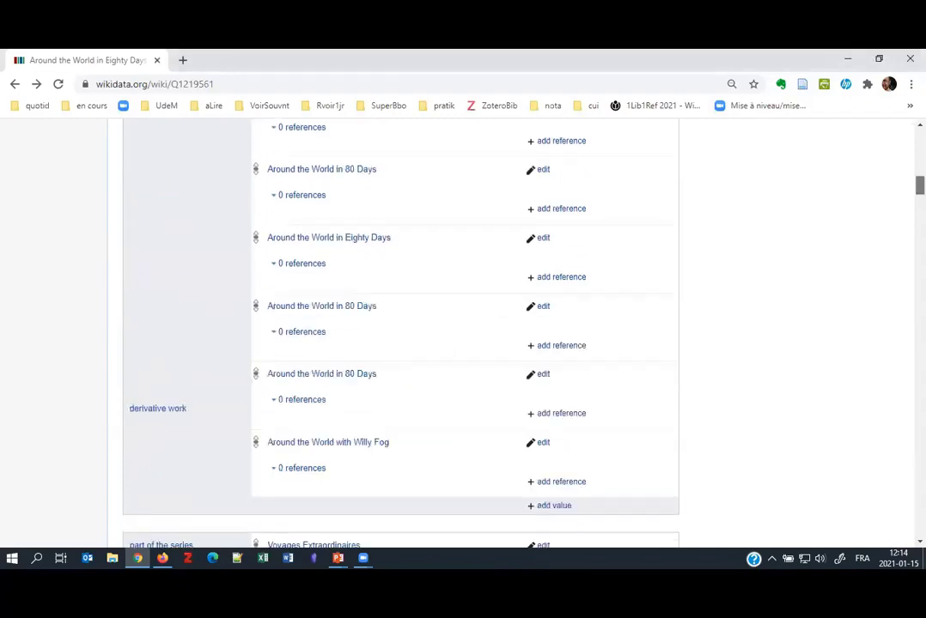
Switch to Firefox and bring up the SPARQL code of the poets and monarchs query in Wikidata Query Service.
click(163, 563)
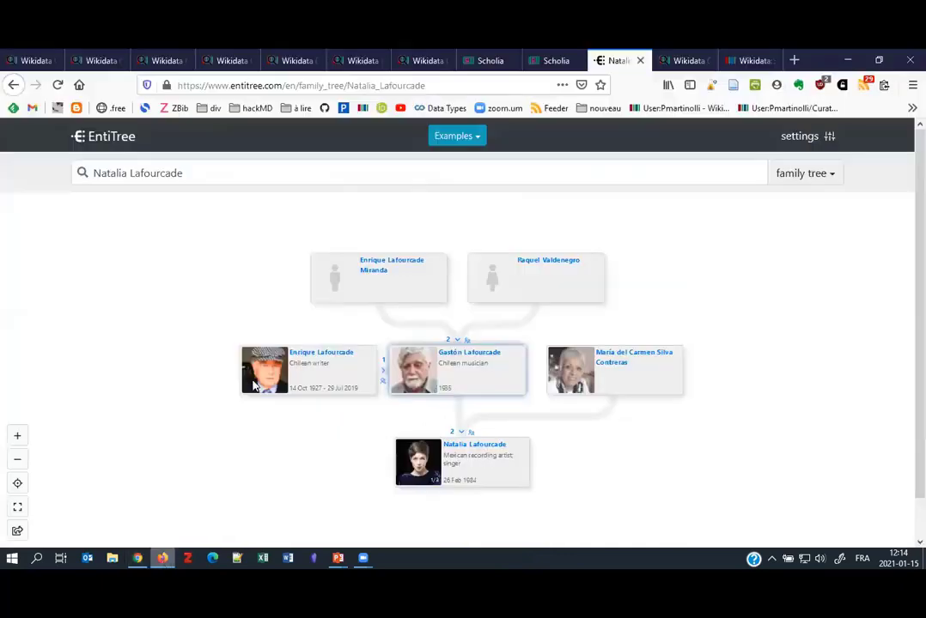
click(94, 60)
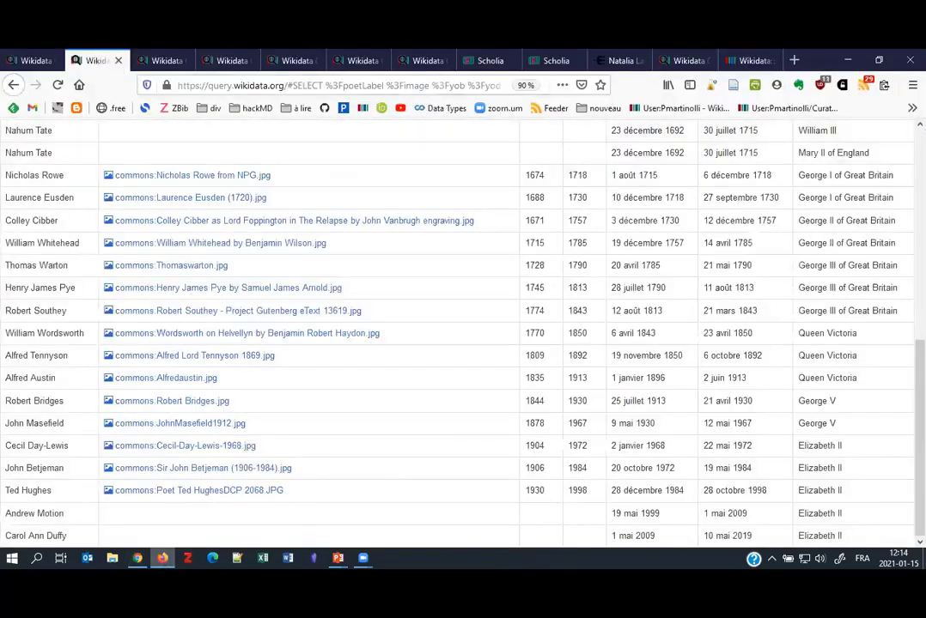
scroll(61, 187, up, 10)
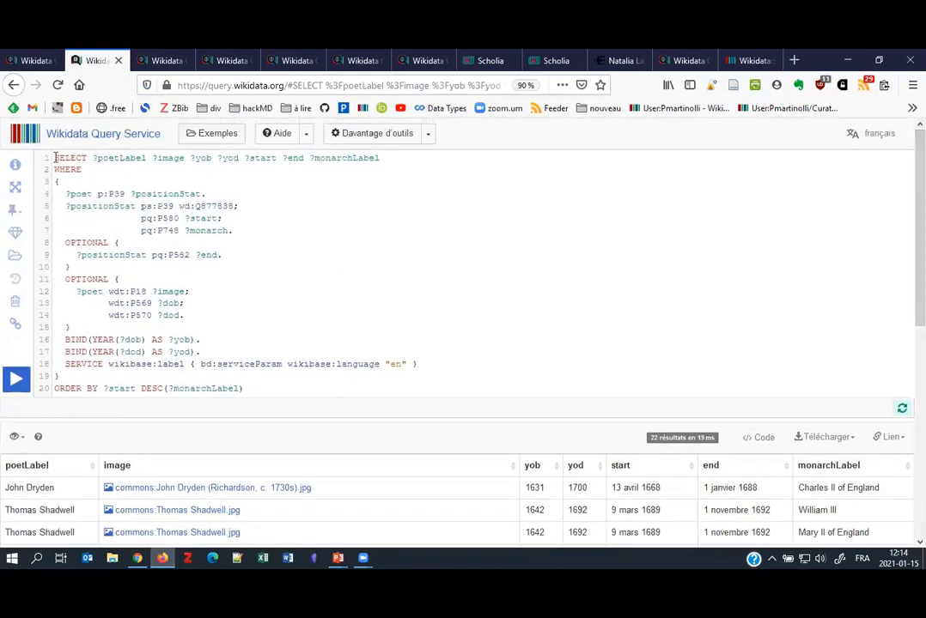
Highlight the query's SELECT variables, its WHERE block and its ORDER BY line one after another, checking the results table in between.
drag(55, 158, 388, 158)
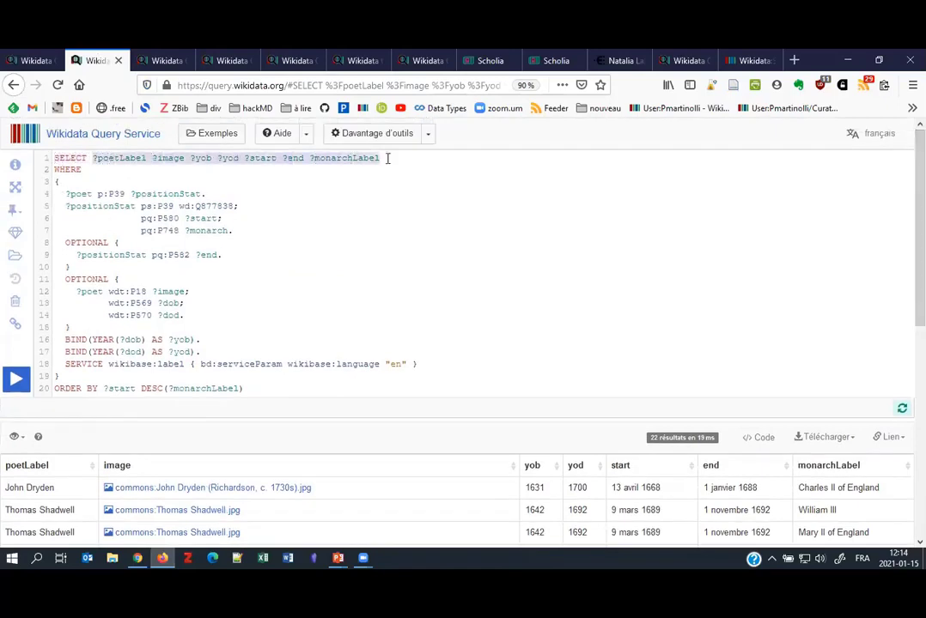
drag(54, 170, 137, 376)
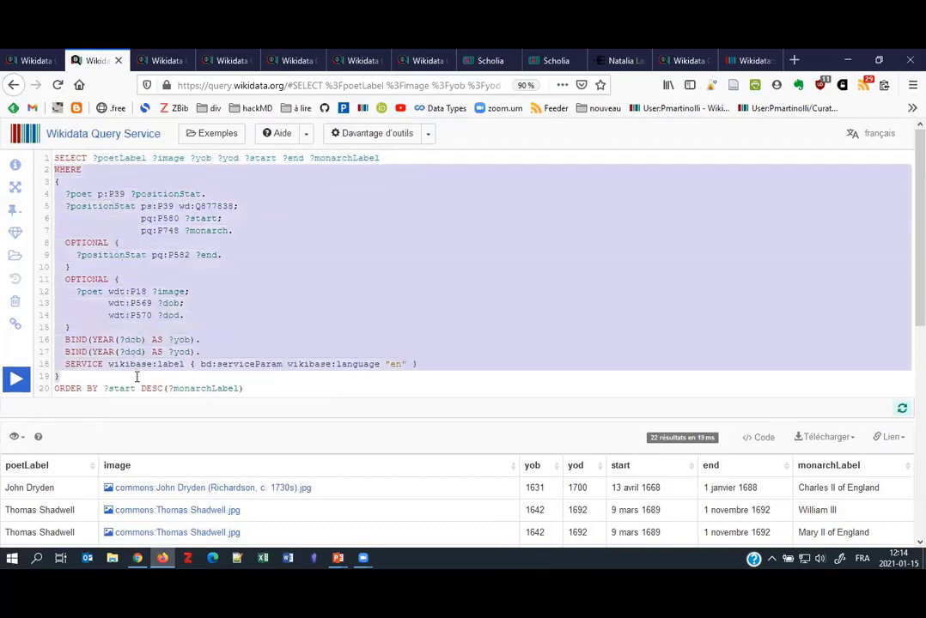
scroll(141, 292, down, 3)
scroll(137, 206, up, 1)
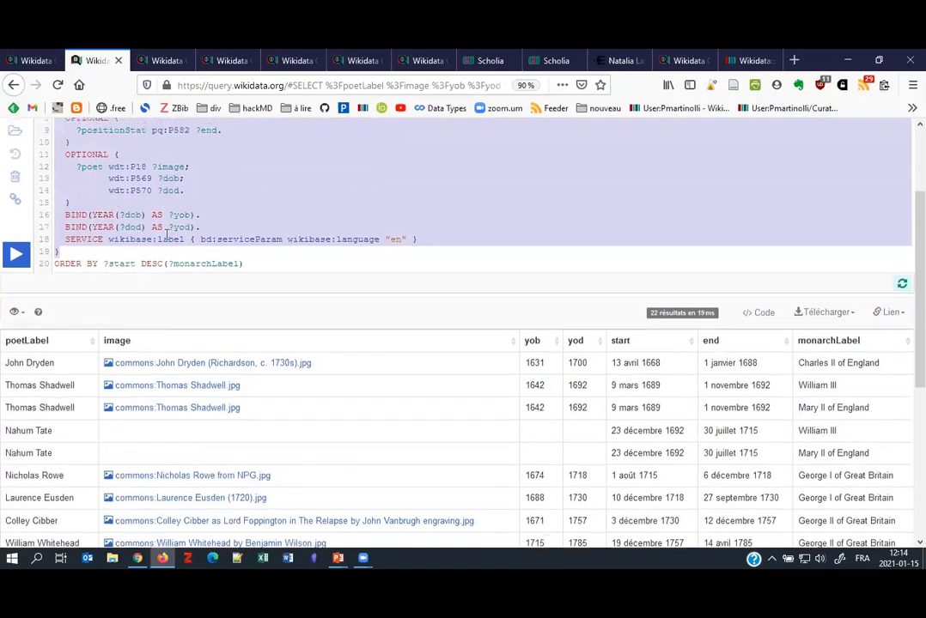
scroll(167, 232, up, 3)
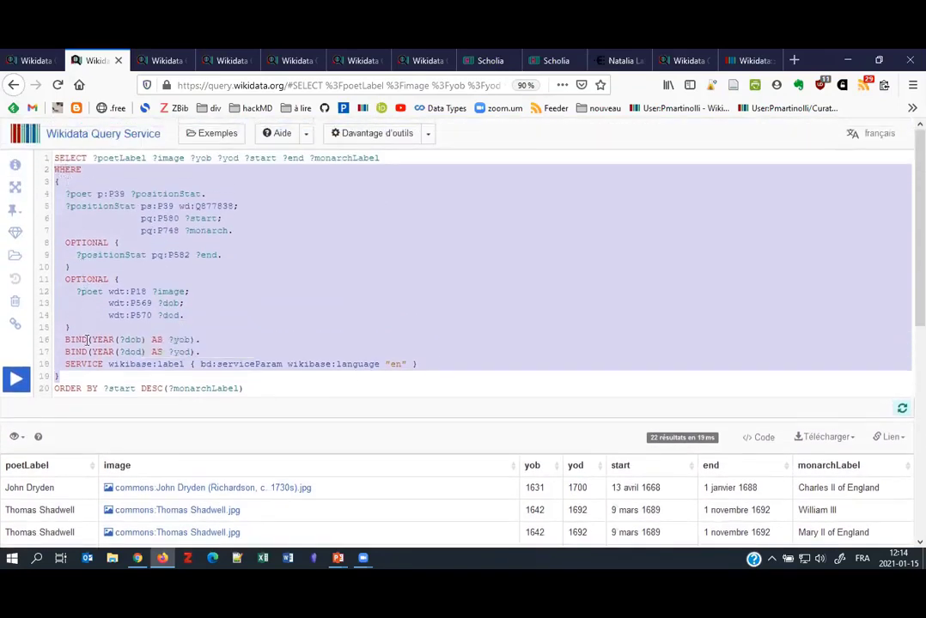
drag(55, 388, 244, 388)
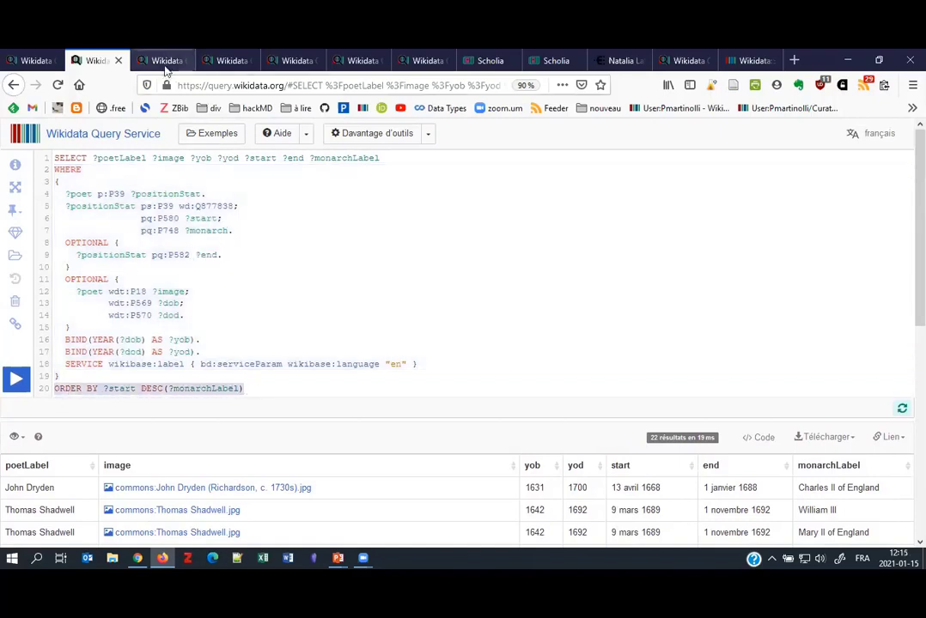
Highlight the entire poet query from SELECT to ORDER BY and clear the selection.
click(230, 297)
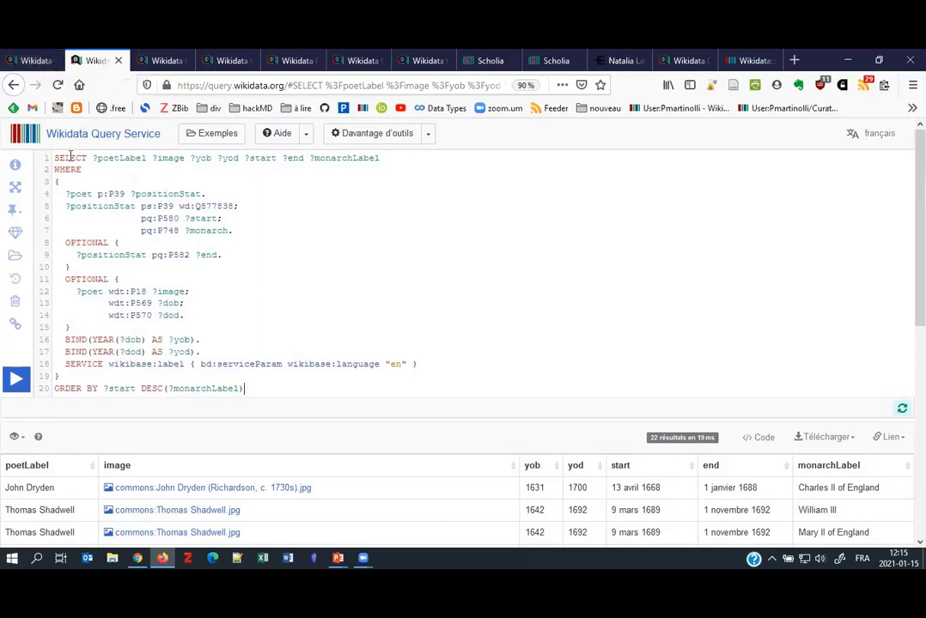
drag(53, 158, 258, 397)
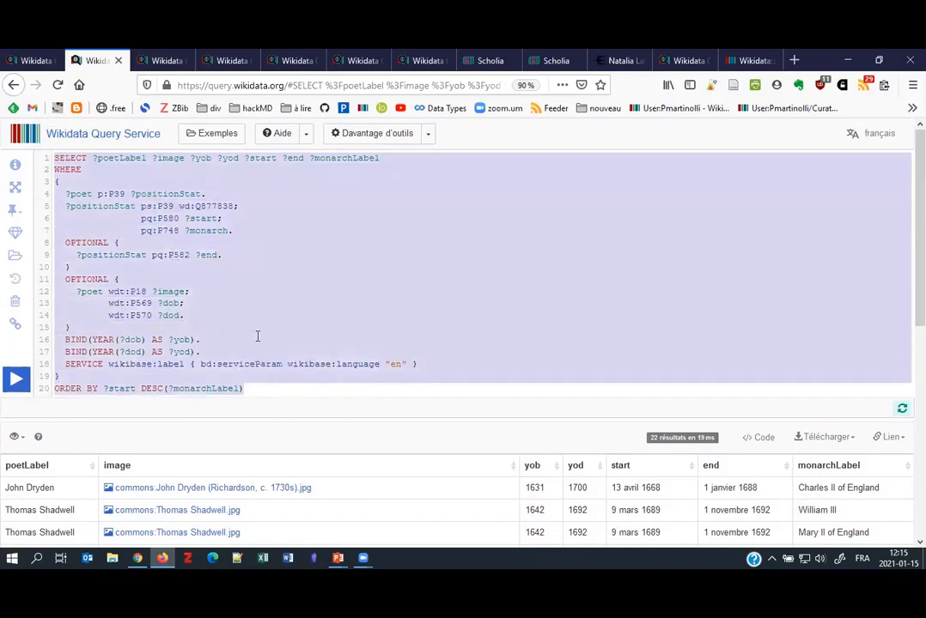
click(131, 206)
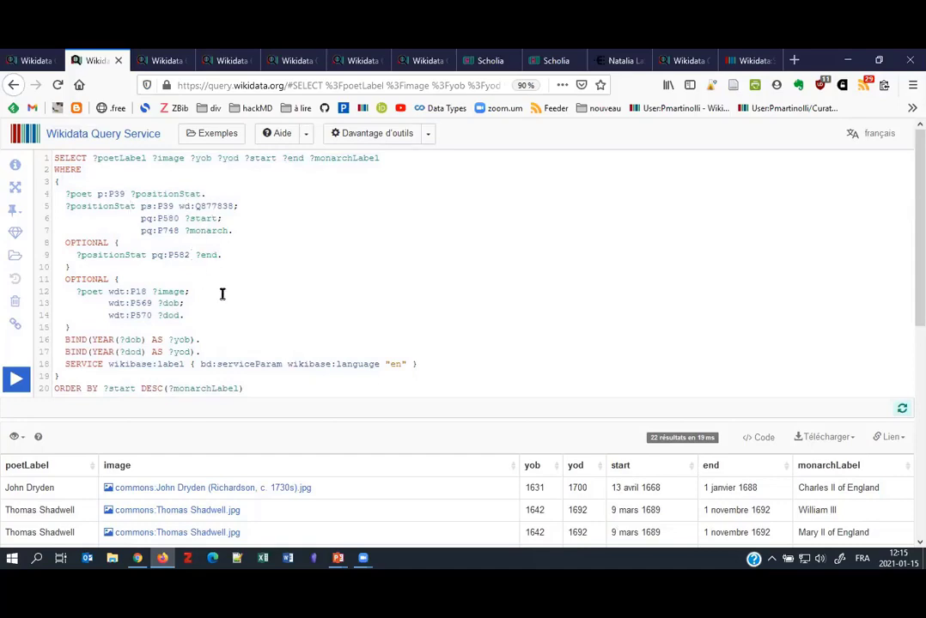
Open the map-view query in Wikidata Query Service and examine its result points on the world map and its SPARQL code.
click(688, 56)
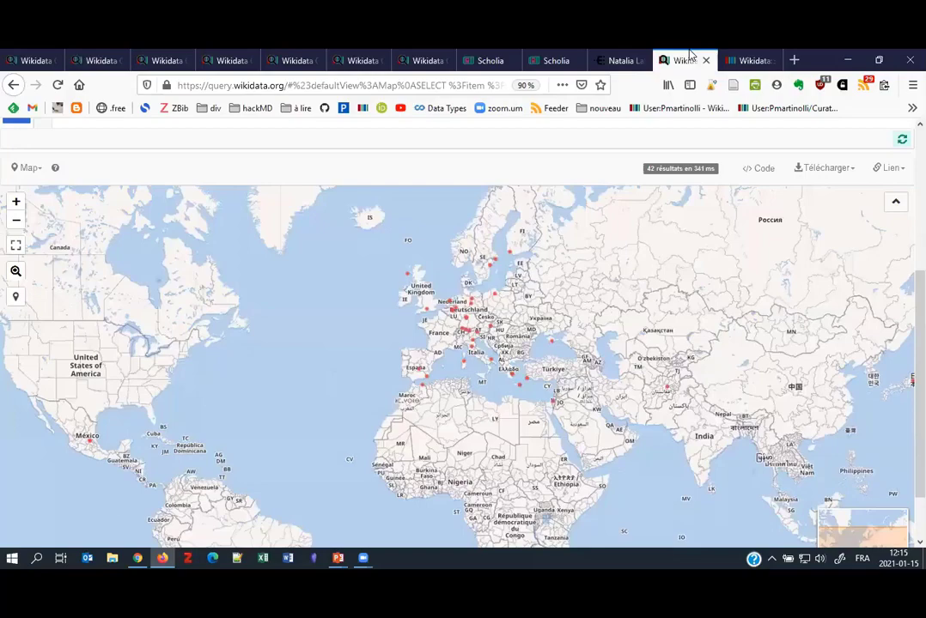
scroll(522, 256, up, 2)
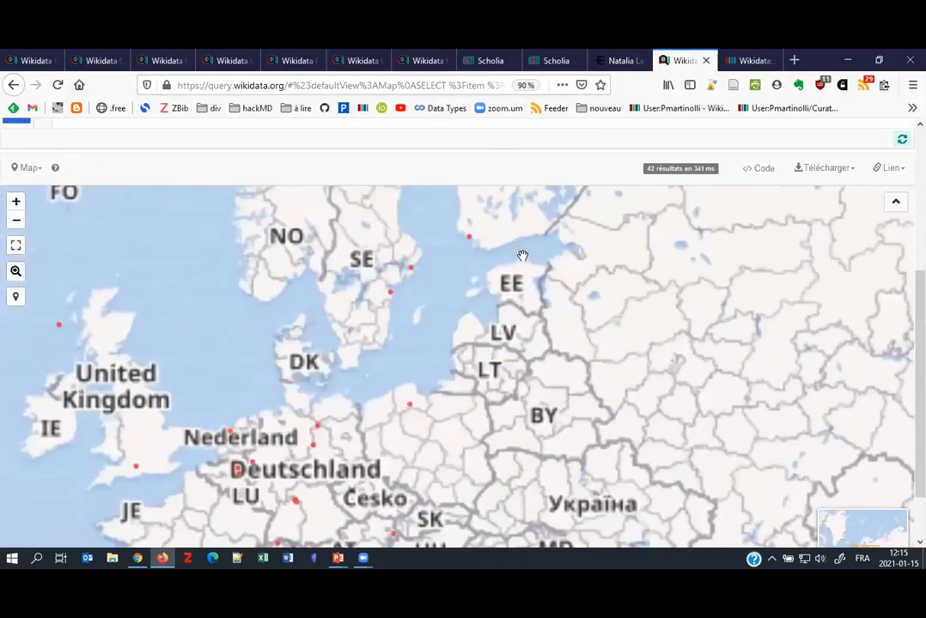
scroll(523, 256, down, 3)
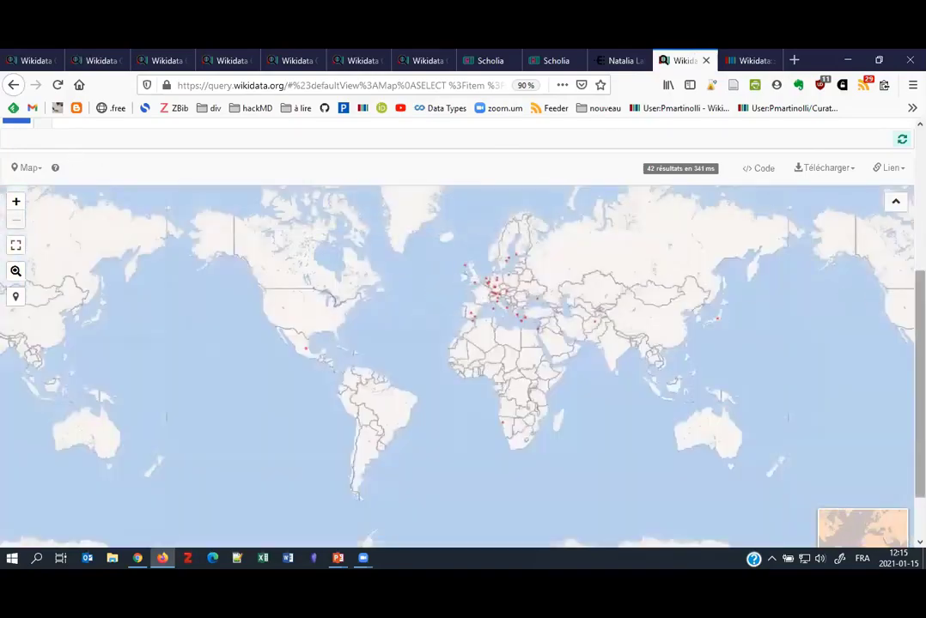
scroll(920, 344, up, 5)
scroll(465, 377, down, 1)
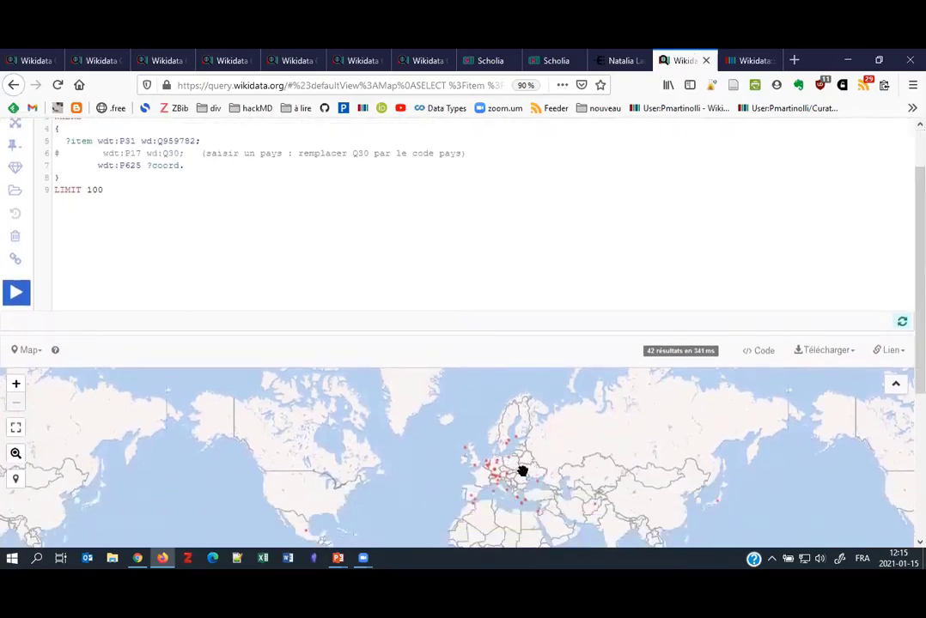
scroll(523, 472, up, 1)
scroll(179, 230, up, 1)
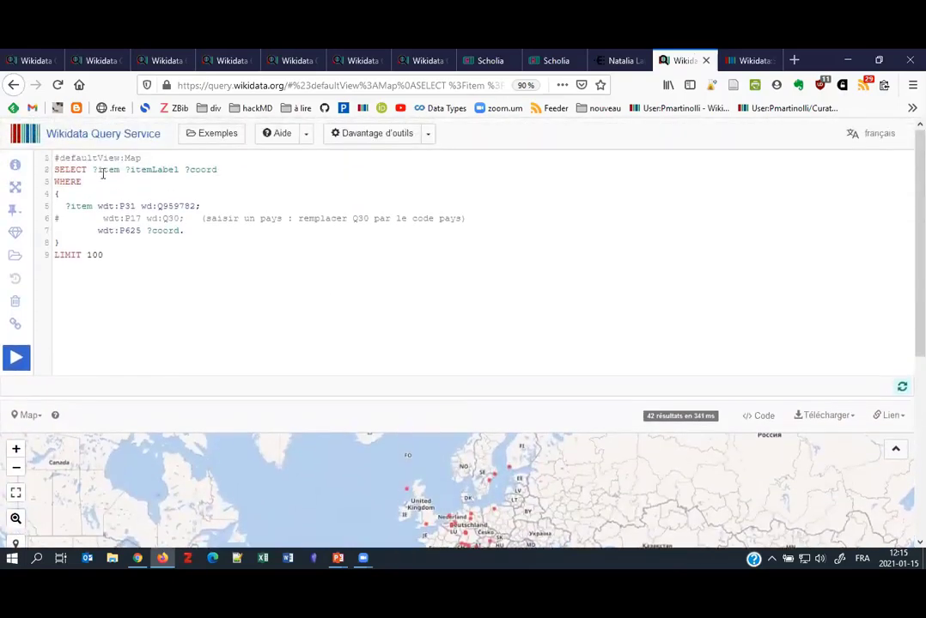
Highlight the whole map query from the defaultView line to LIMIT 100, clear the selection and check the map below.
drag(55, 158, 126, 276)
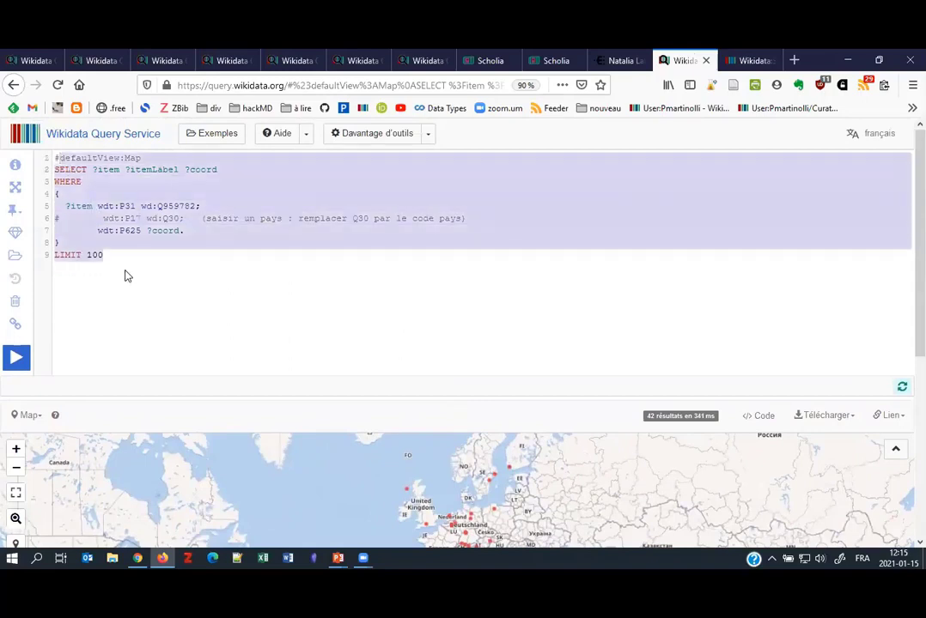
click(137, 263)
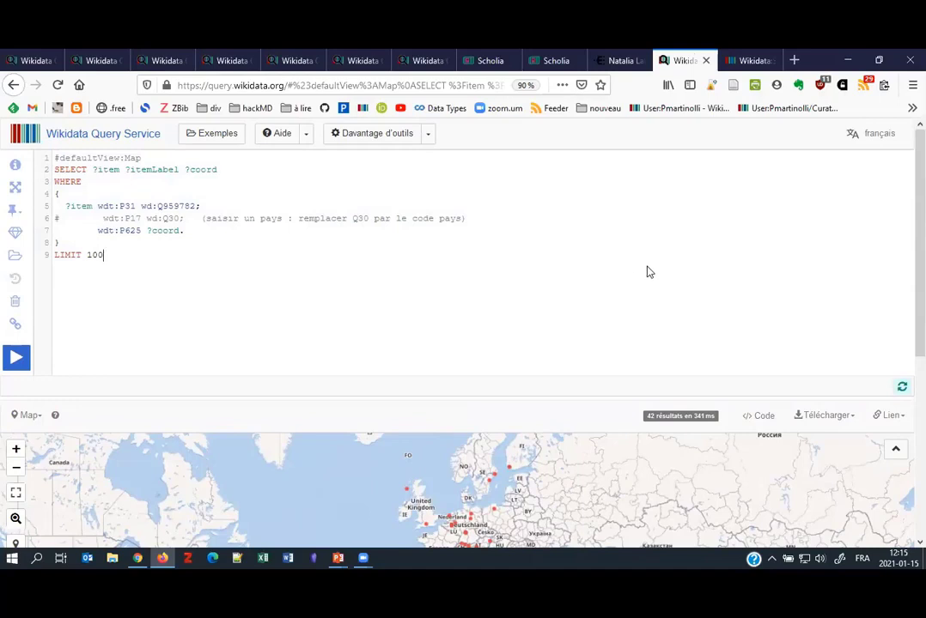
scroll(651, 270, down, 5)
scroll(748, 181, up, 3)
Switch to Chrome, go to the Wikidata main page and point out its search field.
click(136, 559)
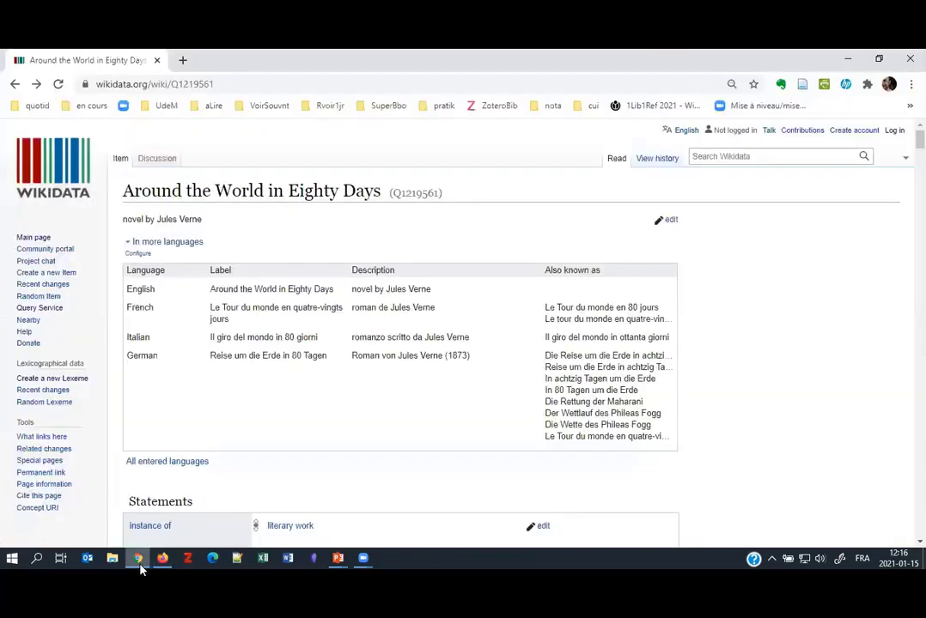
click(54, 171)
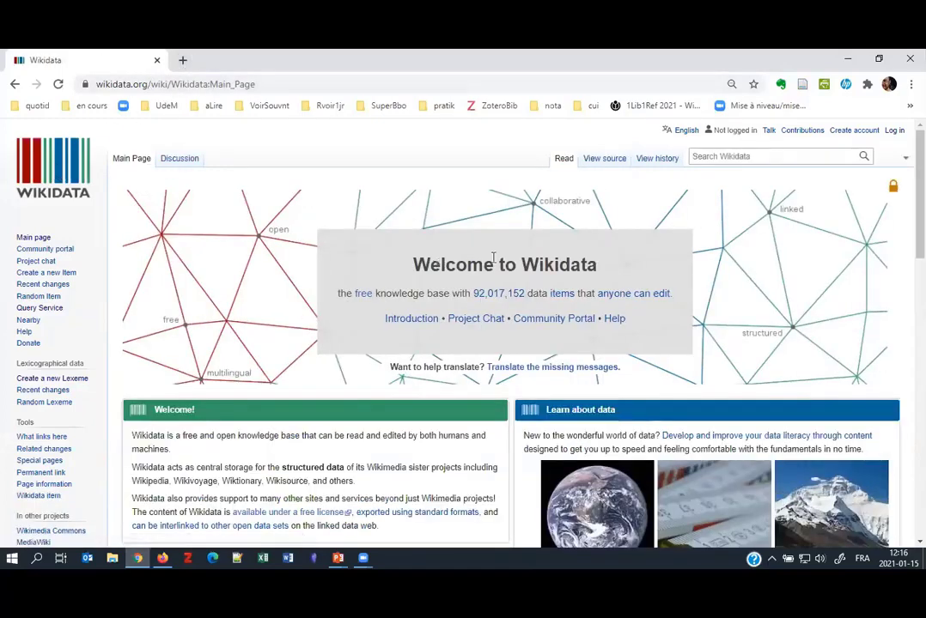
click(710, 156)
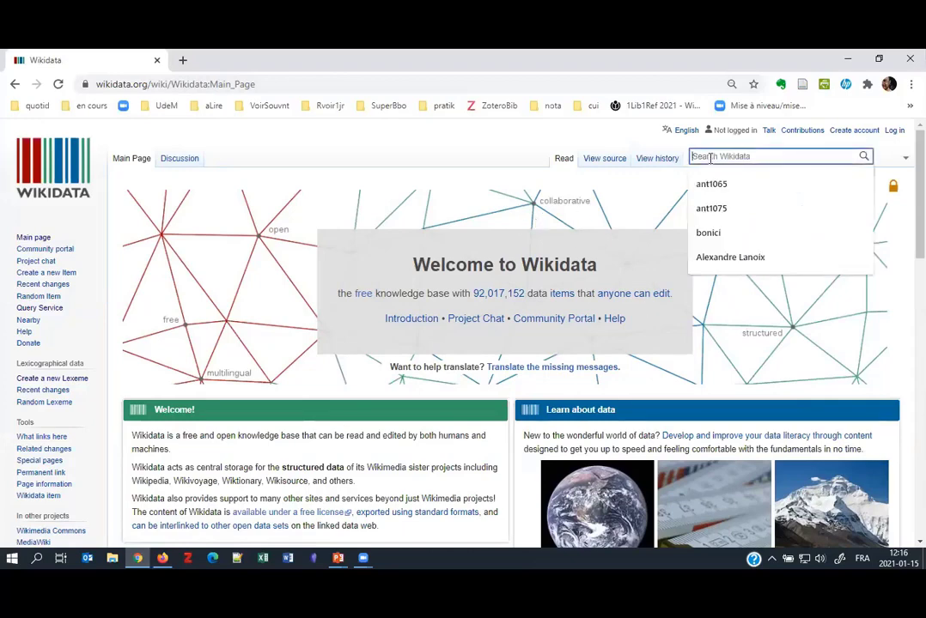
click(709, 156)
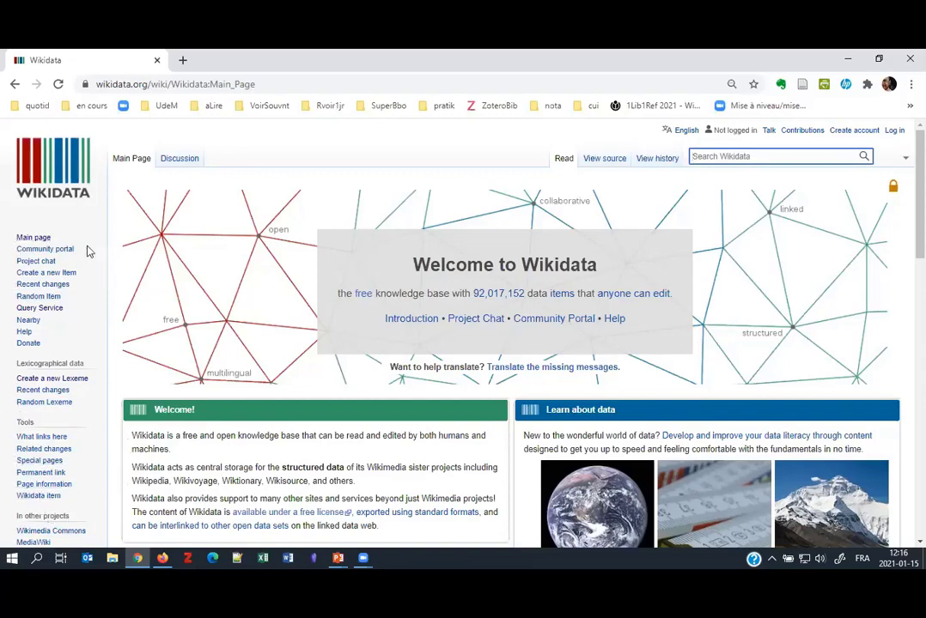
Open the SPARQL query service help page from the main page's Get involved section and look over its resources.
scroll(85, 375, down, 4)
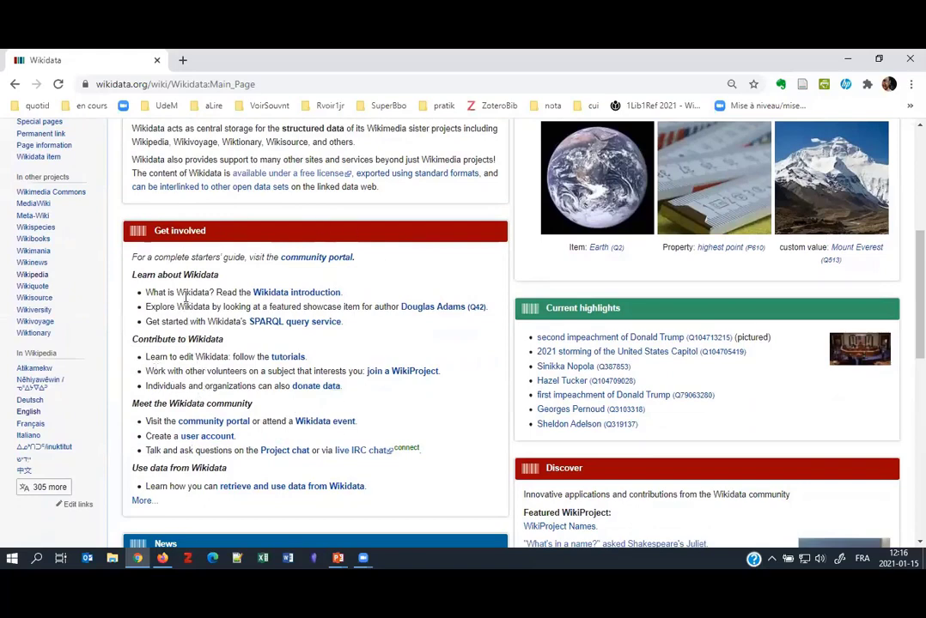
click(278, 324)
scroll(363, 330, down, 4)
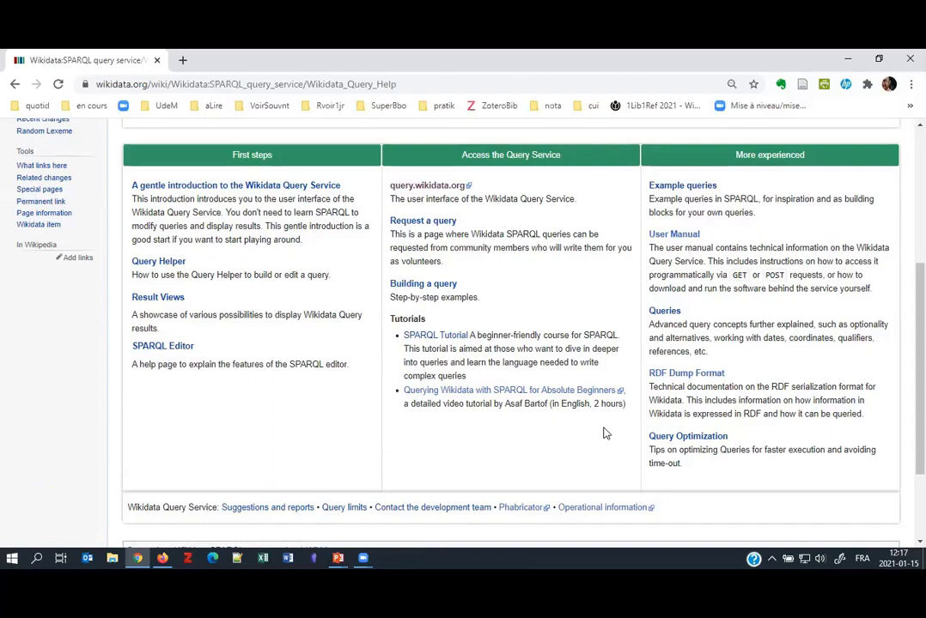
scroll(603, 434, up, 5)
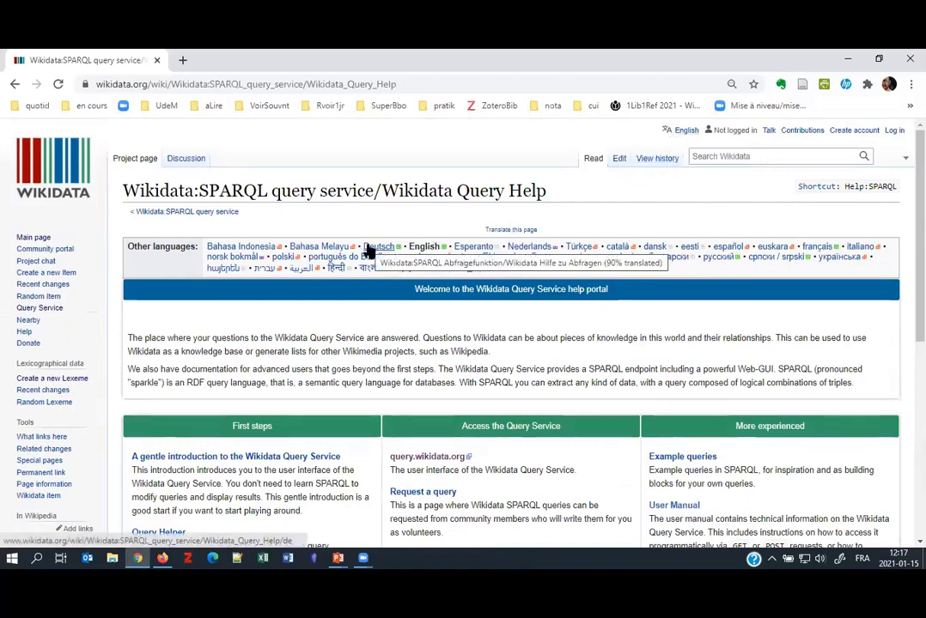
Display the query help page in French and look through its sections on first steps, service access and advanced resources.
click(817, 249)
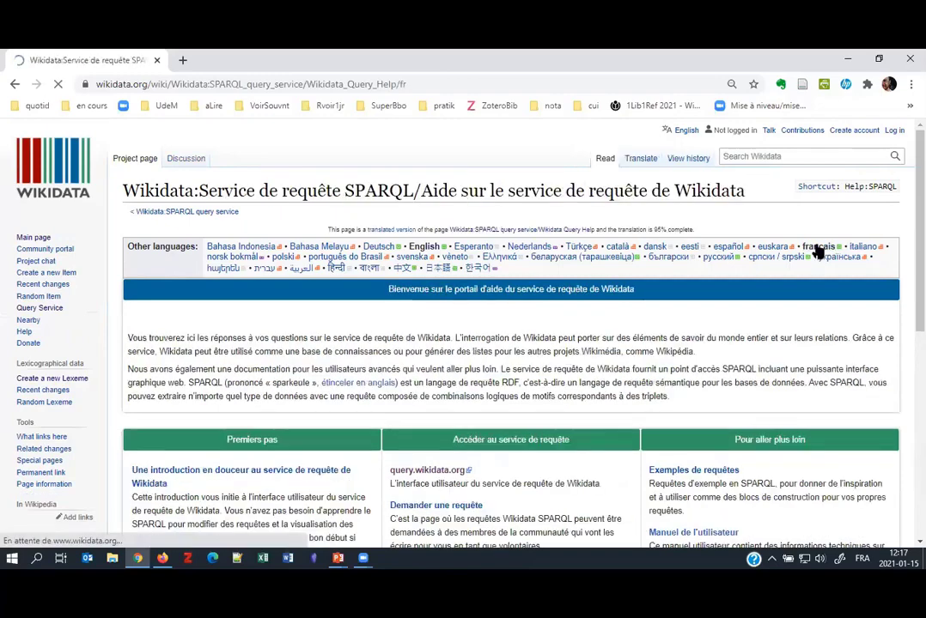
scroll(286, 388, down, 3)
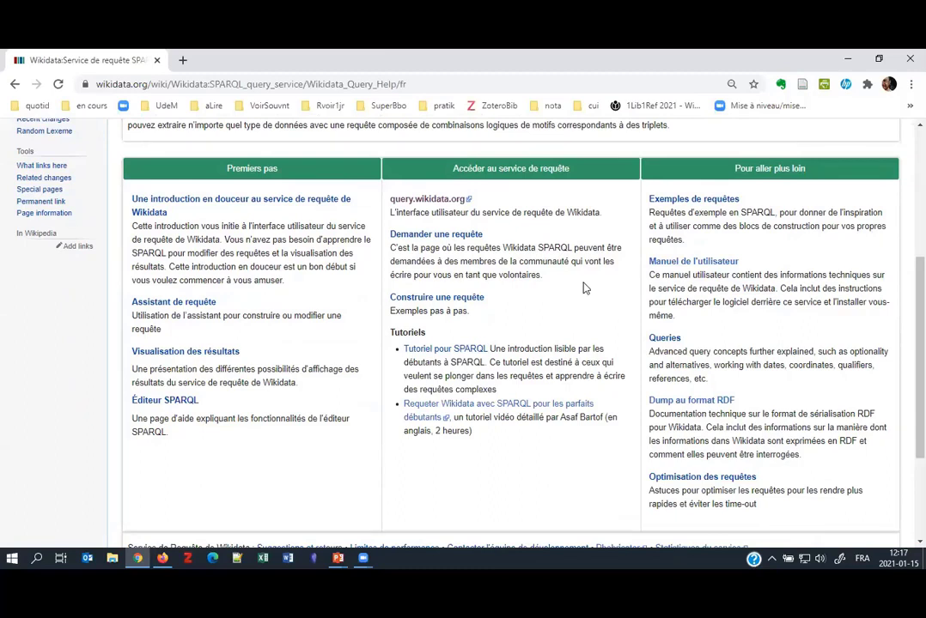
scroll(605, 291, up, 3)
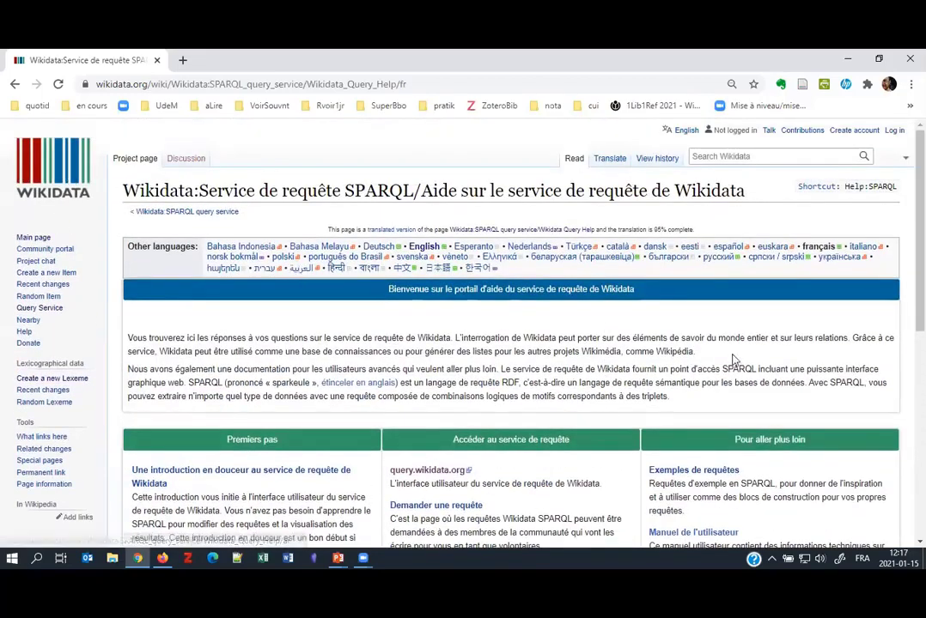
scroll(733, 358, down, 4)
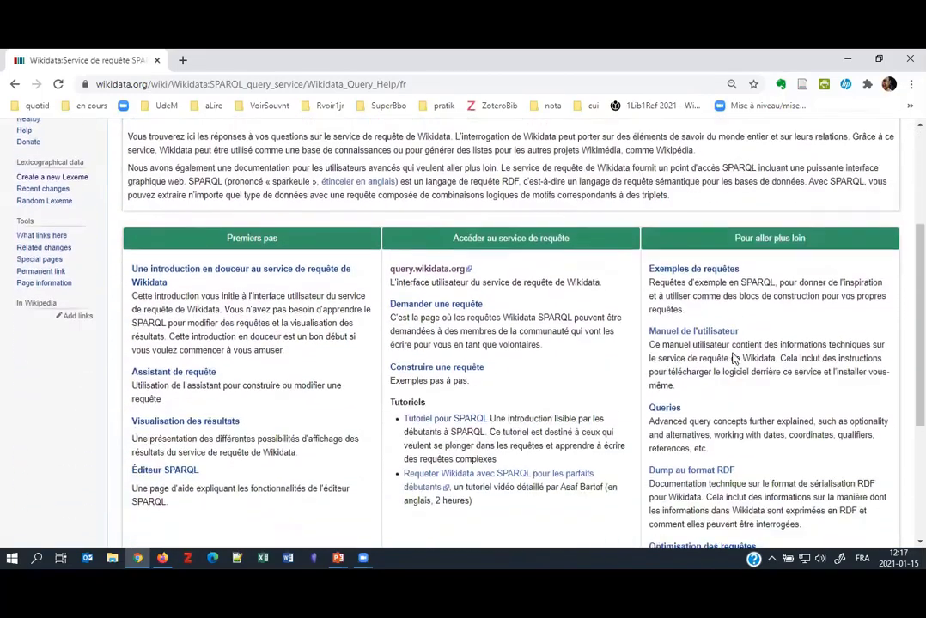
scroll(732, 355, down, 1)
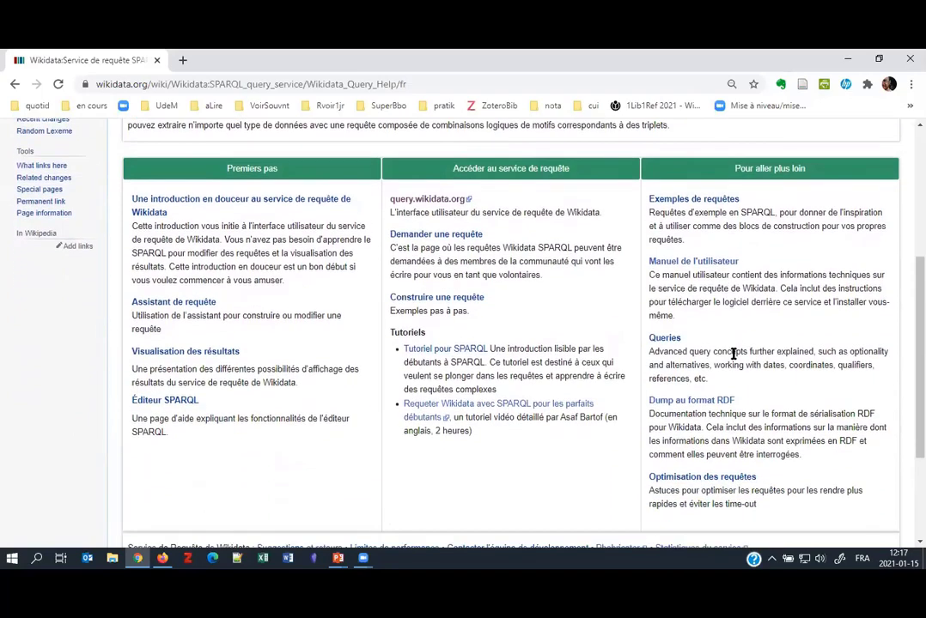
scroll(733, 355, up, 4)
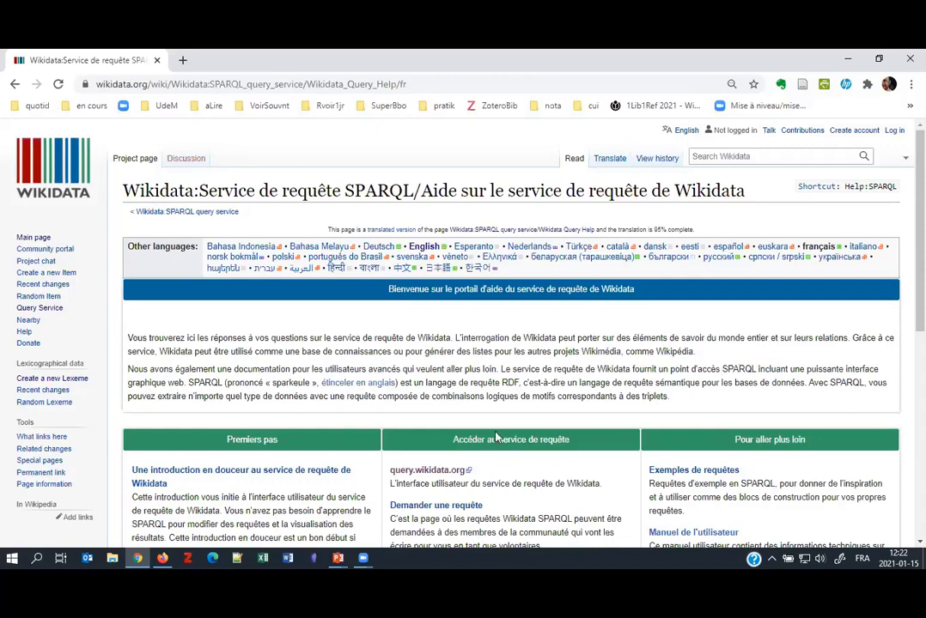
Switch to the PowerPoint slide show and advance from the Q (item) slide to the P (property) slide.
click(338, 559)
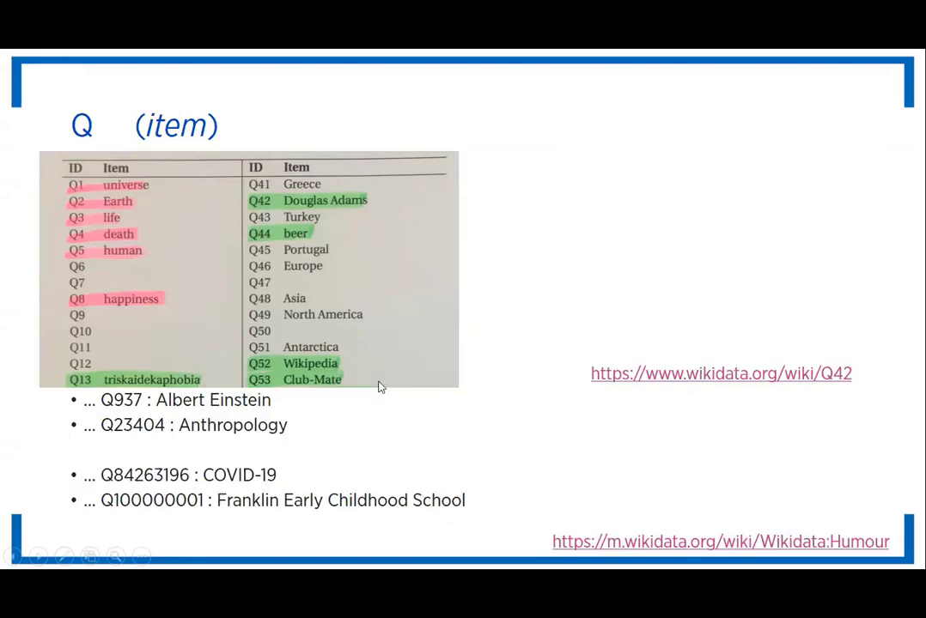
key(Right)
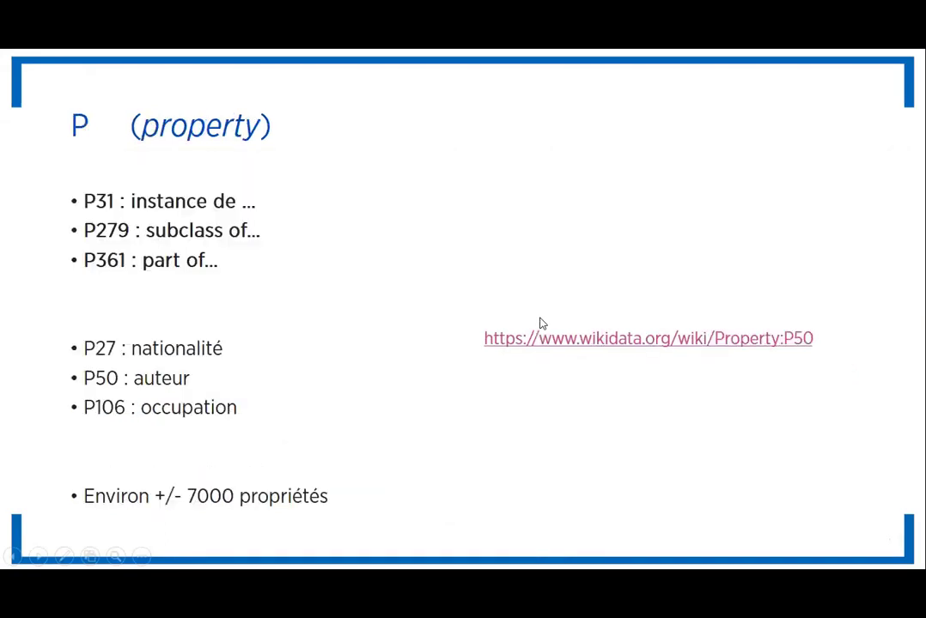
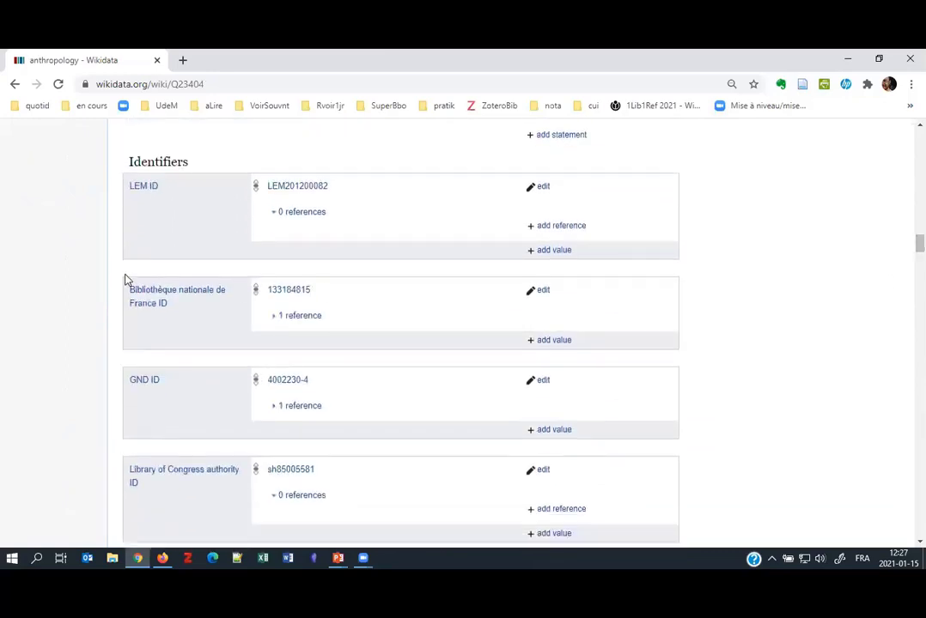
Open the Library of Congress authority record linked from the anthropology item, look through its terms and highlight the LC Classification code GN.
scroll(124, 279, down, 3)
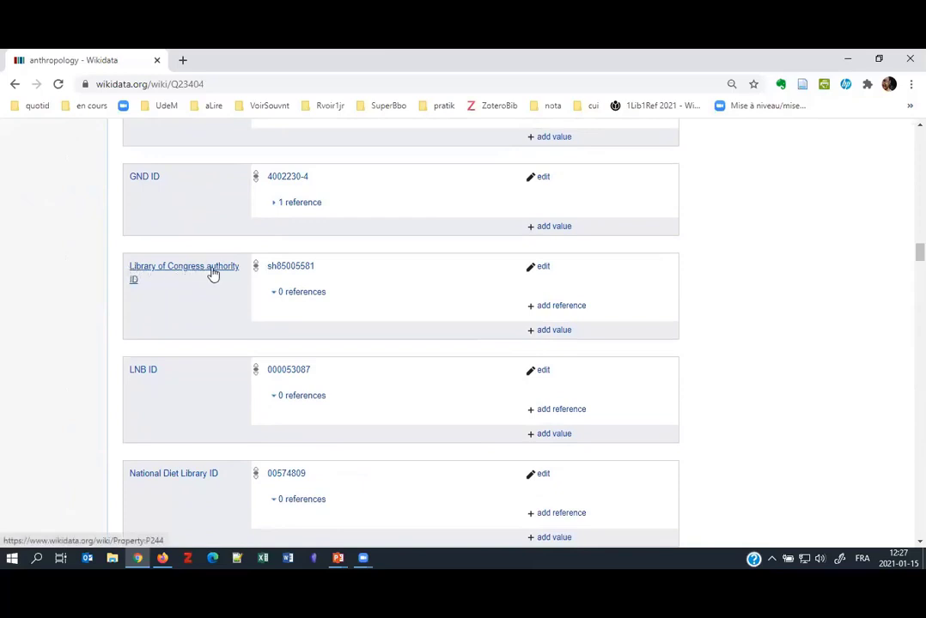
click(296, 270)
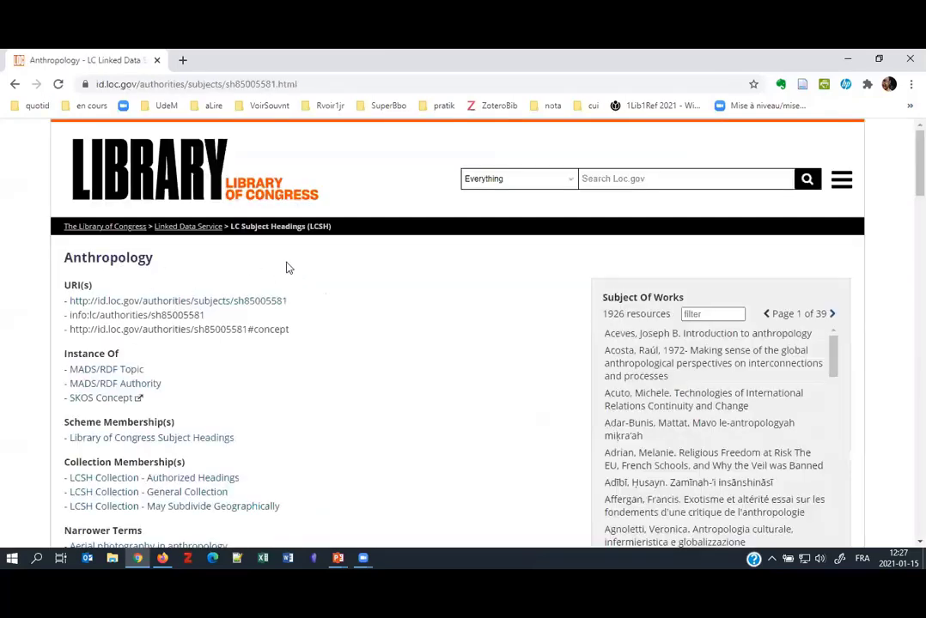
scroll(350, 303, down, 3)
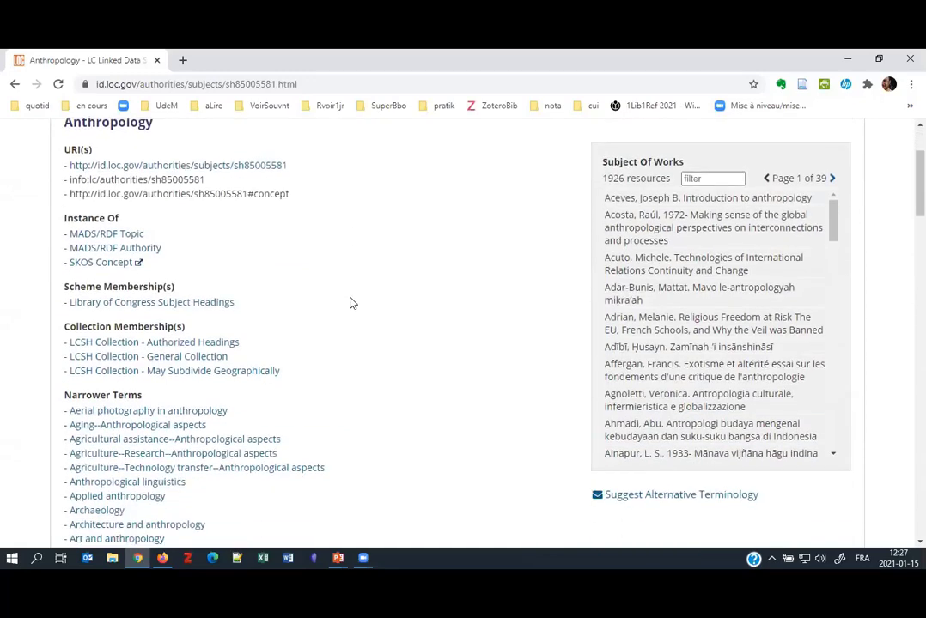
scroll(349, 303, down, 5)
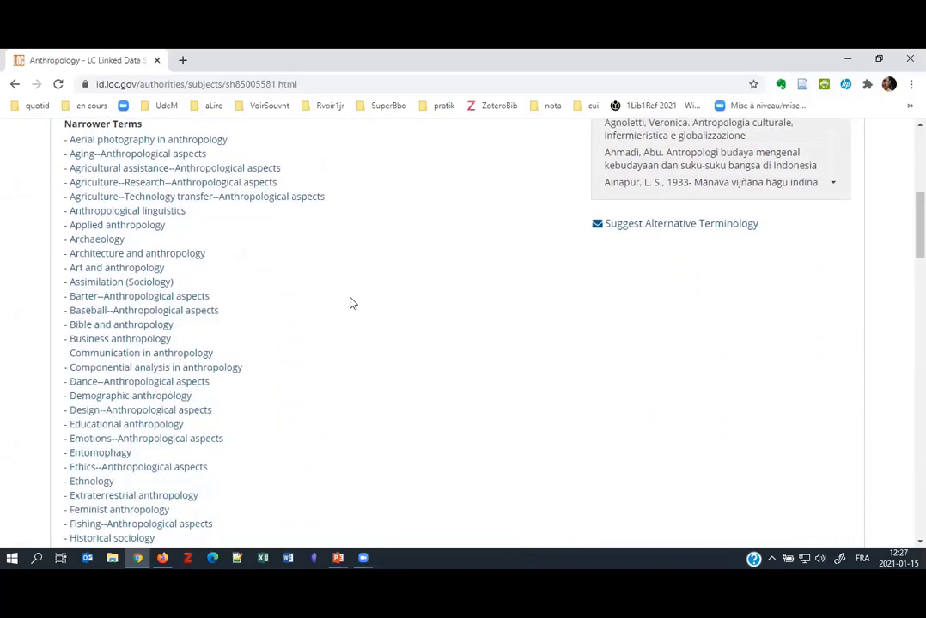
scroll(350, 303, down, 3)
scroll(350, 303, down, 15)
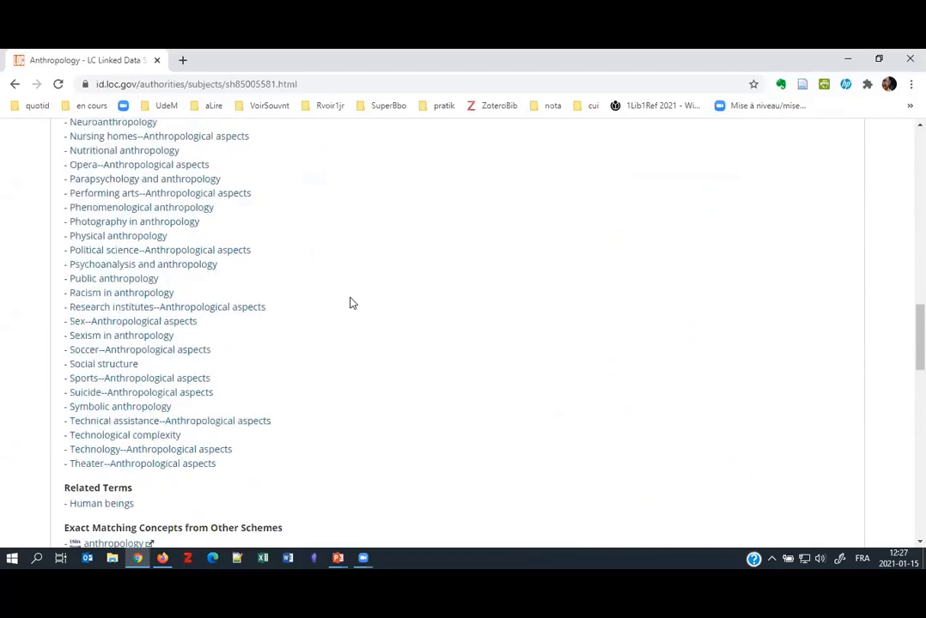
scroll(349, 303, down, 2)
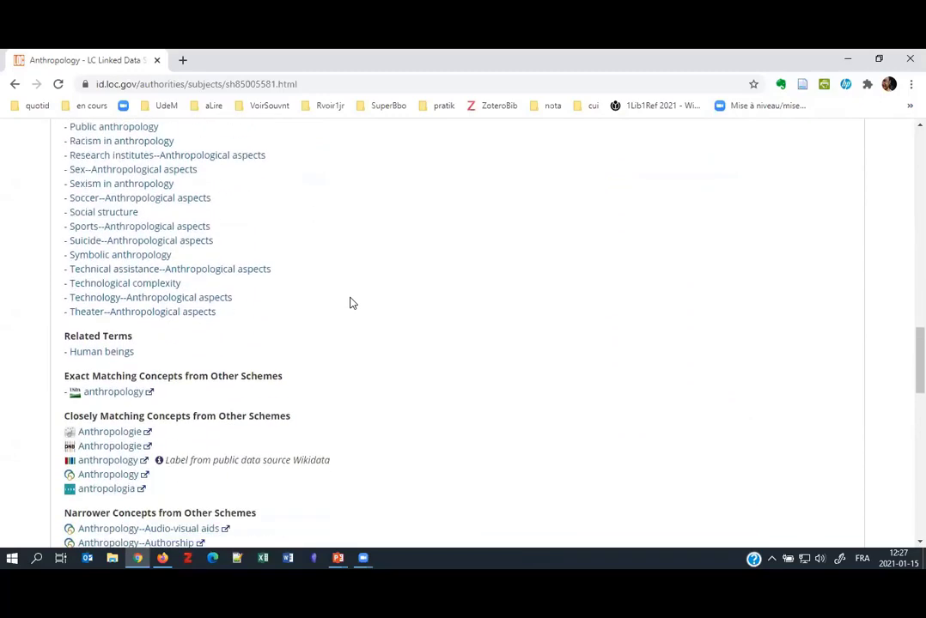
scroll(349, 303, down, 4)
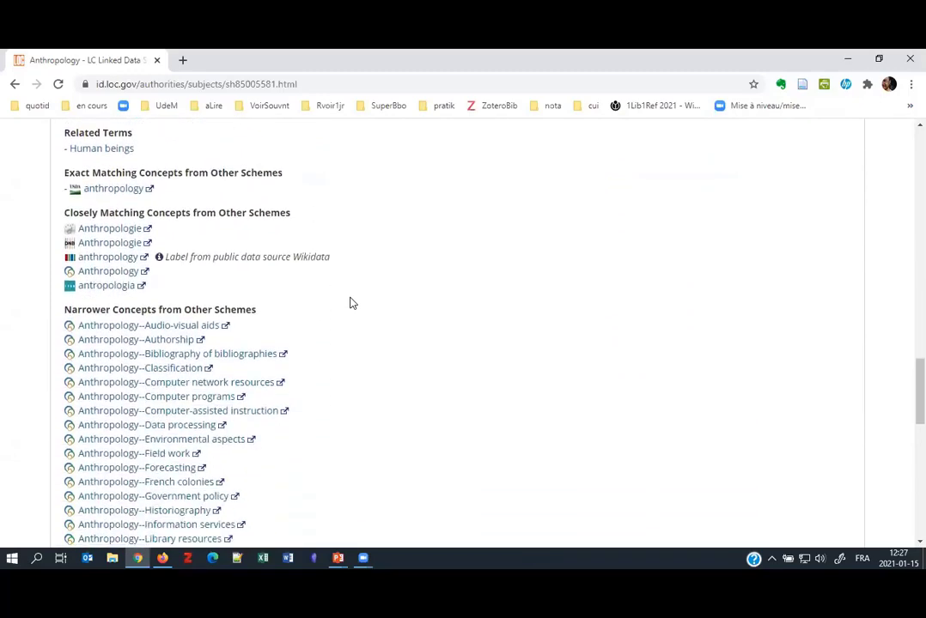
scroll(350, 303, down, 12)
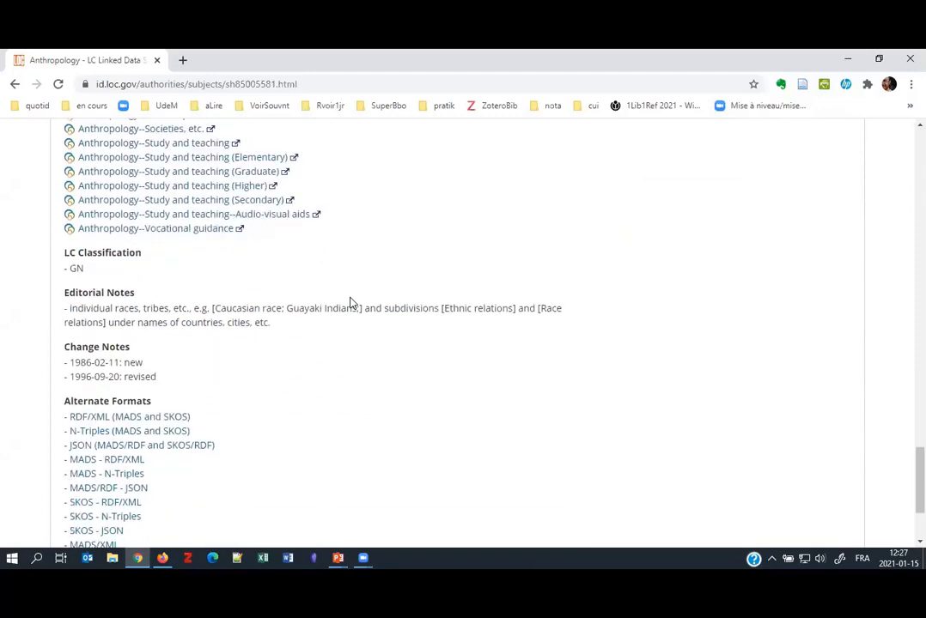
double_click(77, 239)
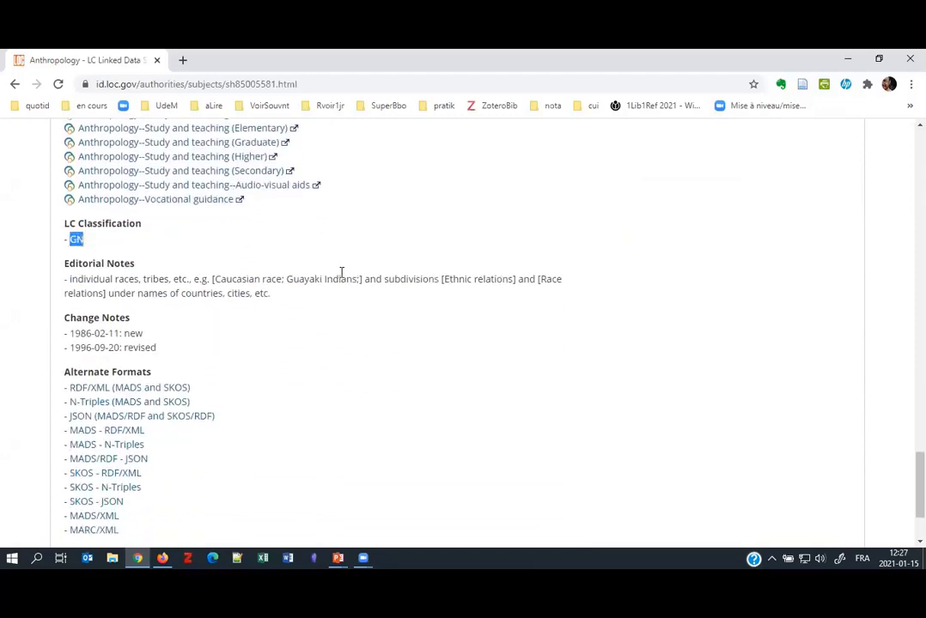
Return to the Wikidata anthropology item and highlight the value 301 in its Dewey Decimal Classification statement.
click(15, 84)
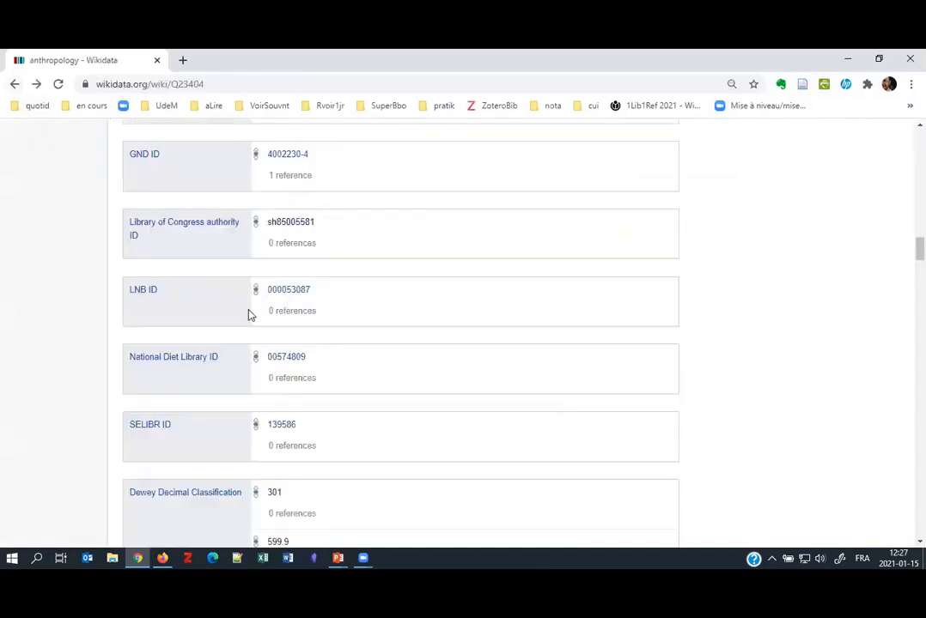
scroll(249, 315, down, 5)
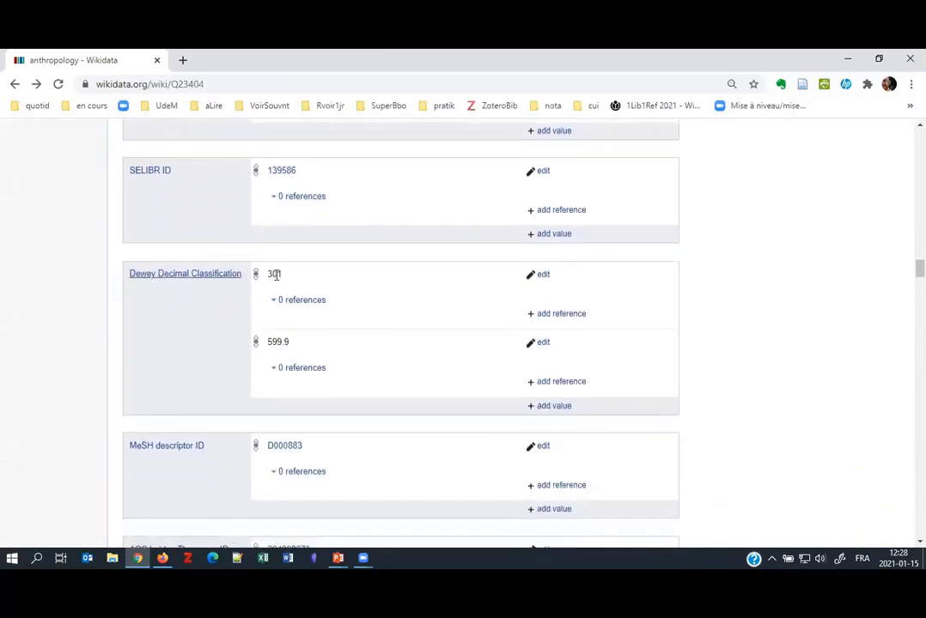
drag(270, 274, 266, 274)
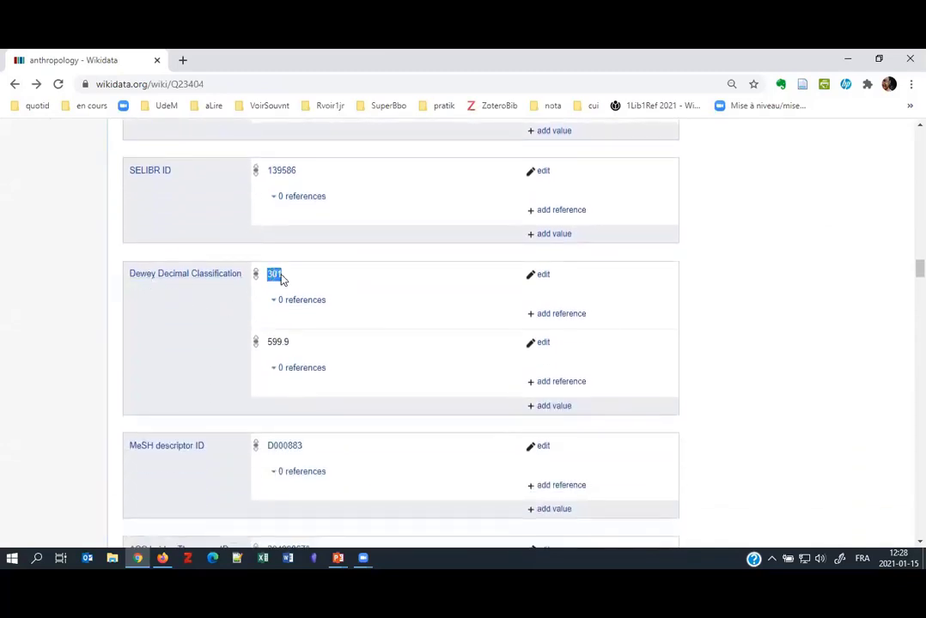
Highlight the Dewey Decimal Classification values 301 and 599.9 and the MeSH descriptor ID property name on the anthropology item.
drag(268, 343, 291, 348)
double_click(274, 274)
click(278, 343)
double_click(278, 343)
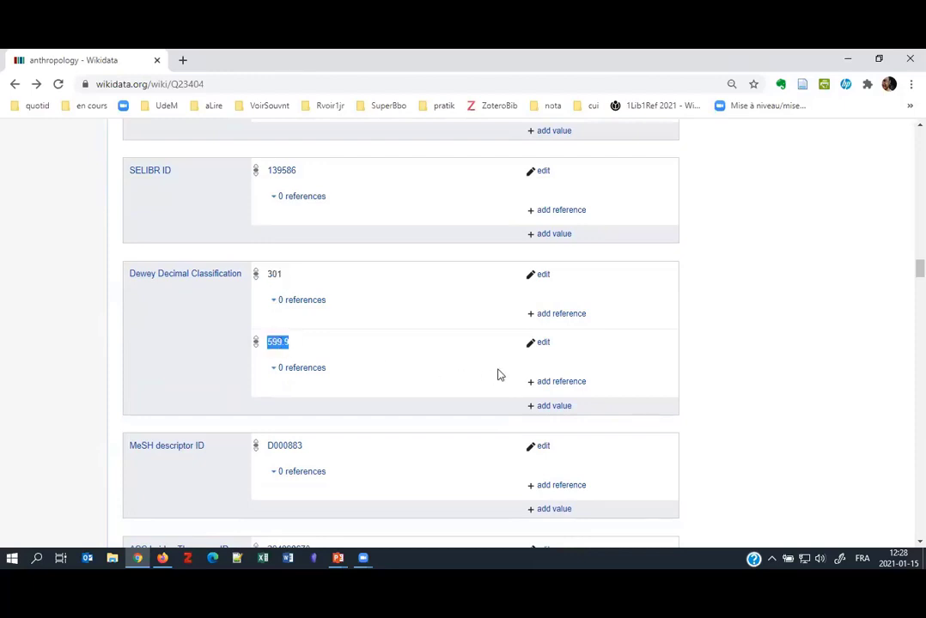
click(334, 347)
drag(129, 446, 205, 448)
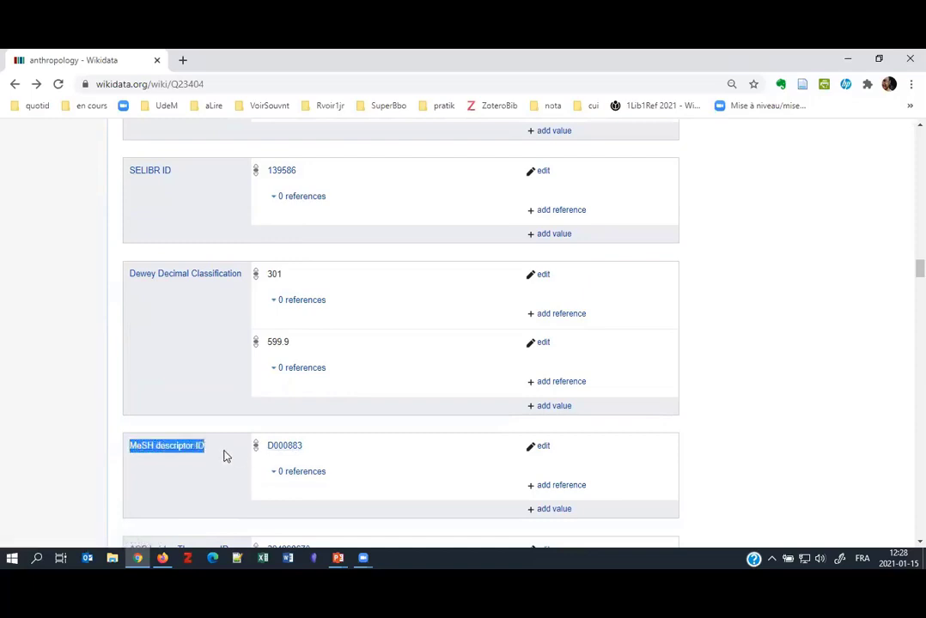
scroll(223, 456, down, 3)
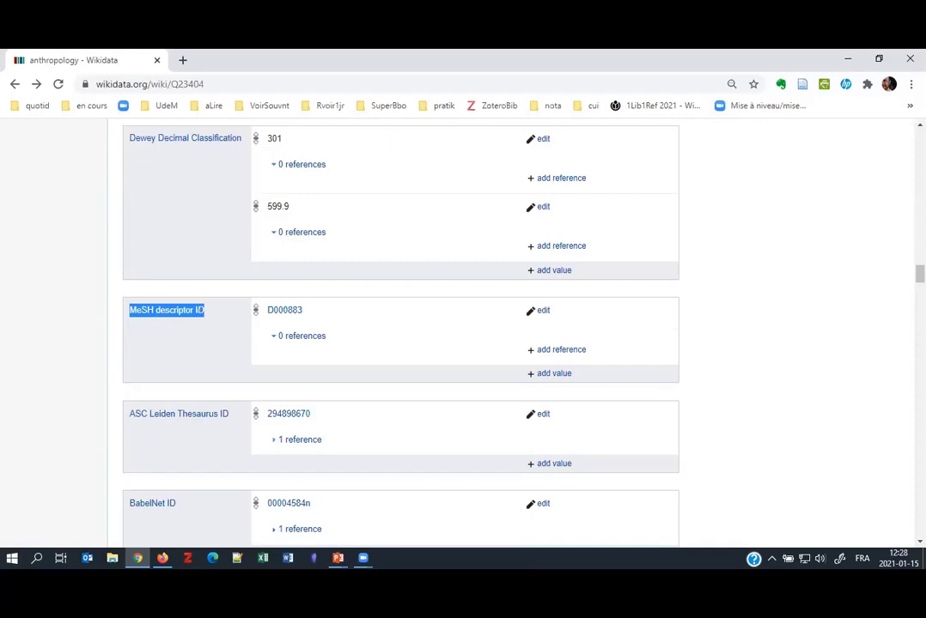
Search within Wikidata pages for the term "musical anthropology".
scroll(400, 335, up, 20)
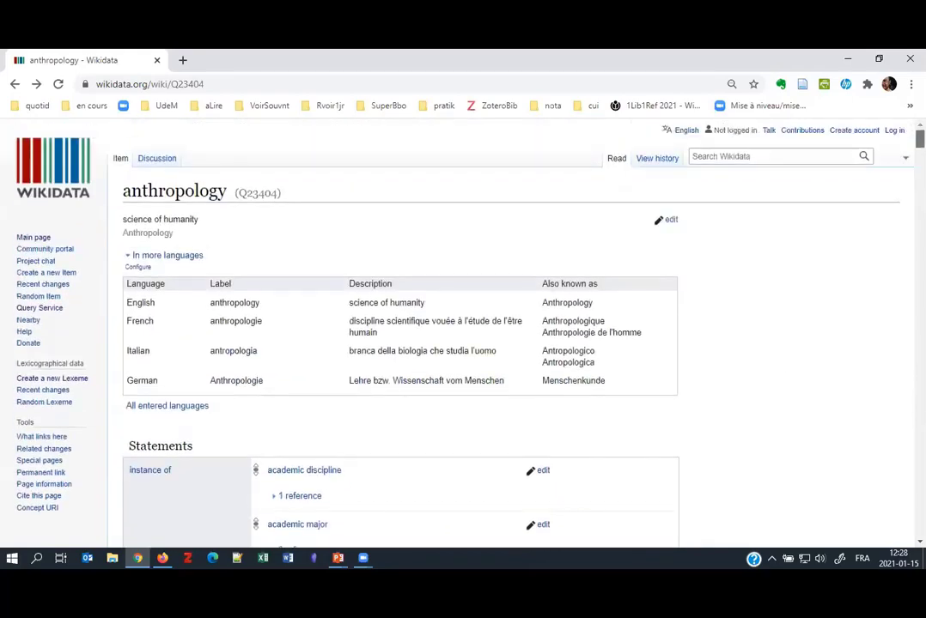
click(704, 157)
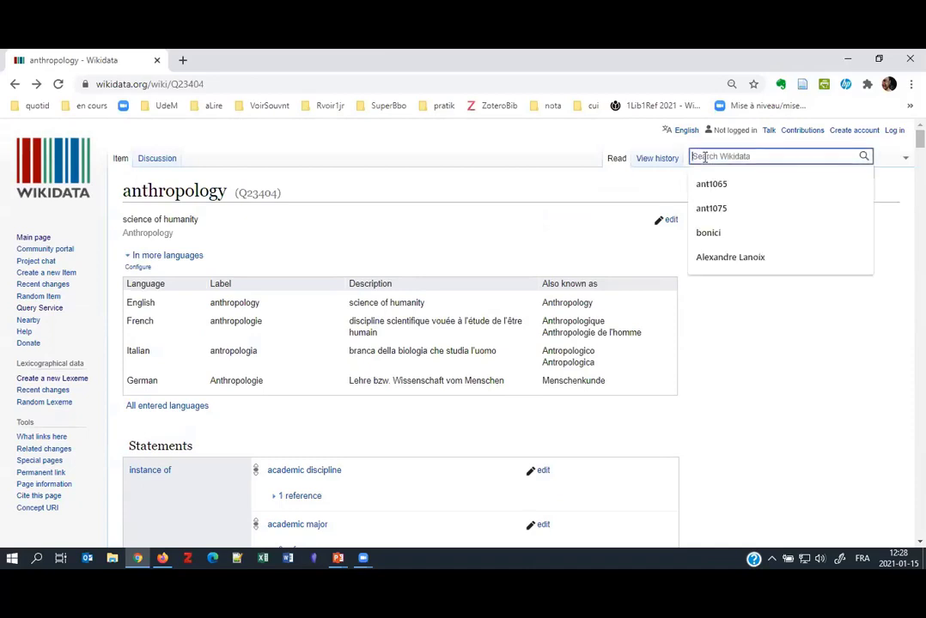
text(ant)
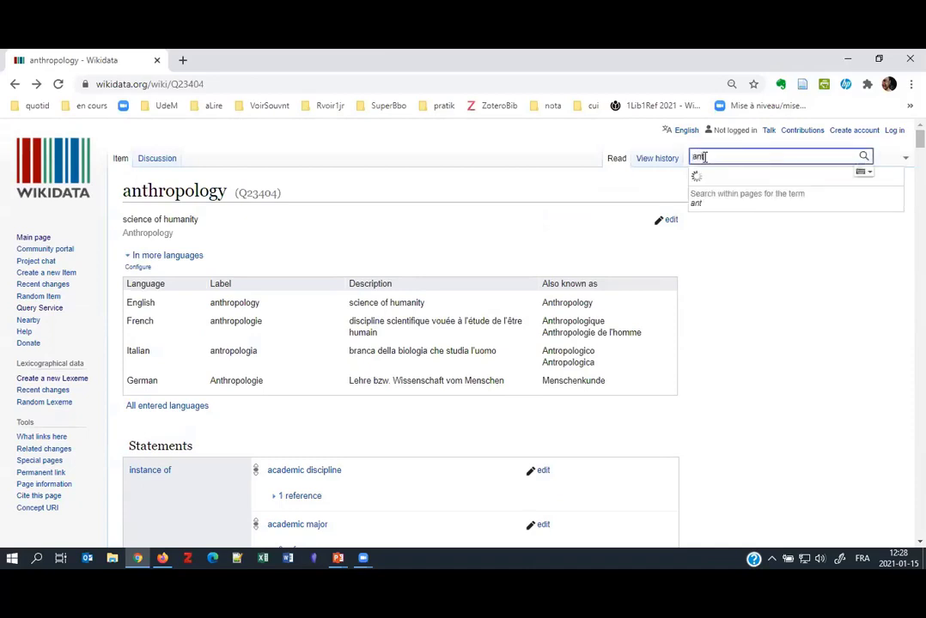
text(hropolog)
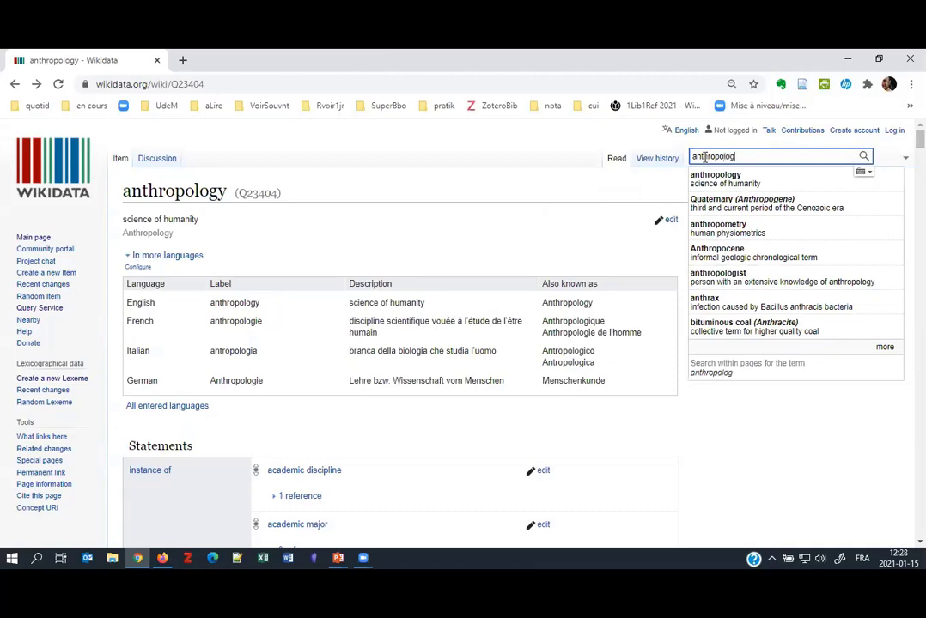
text(y)
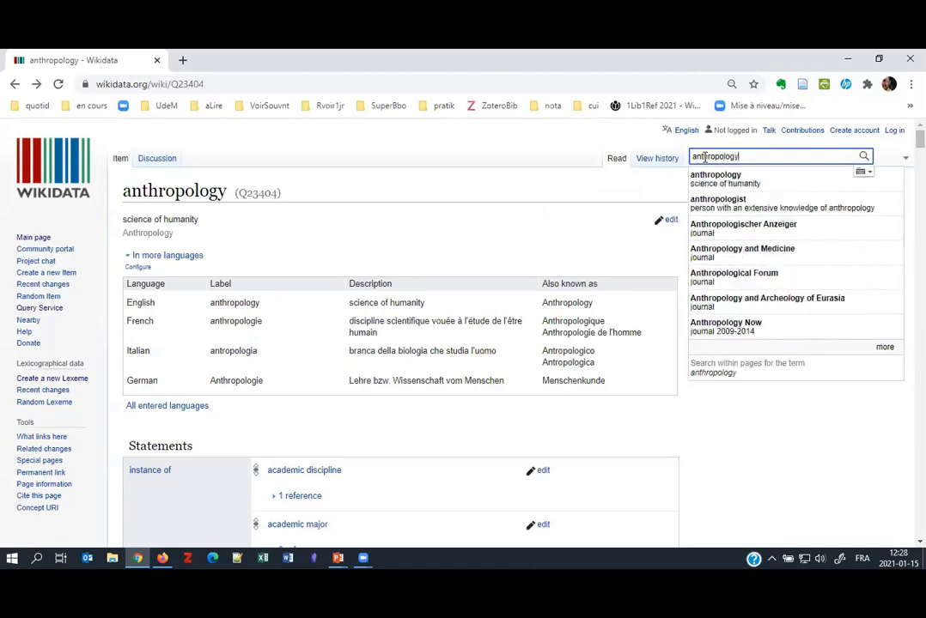
key(Home)
text(musical)
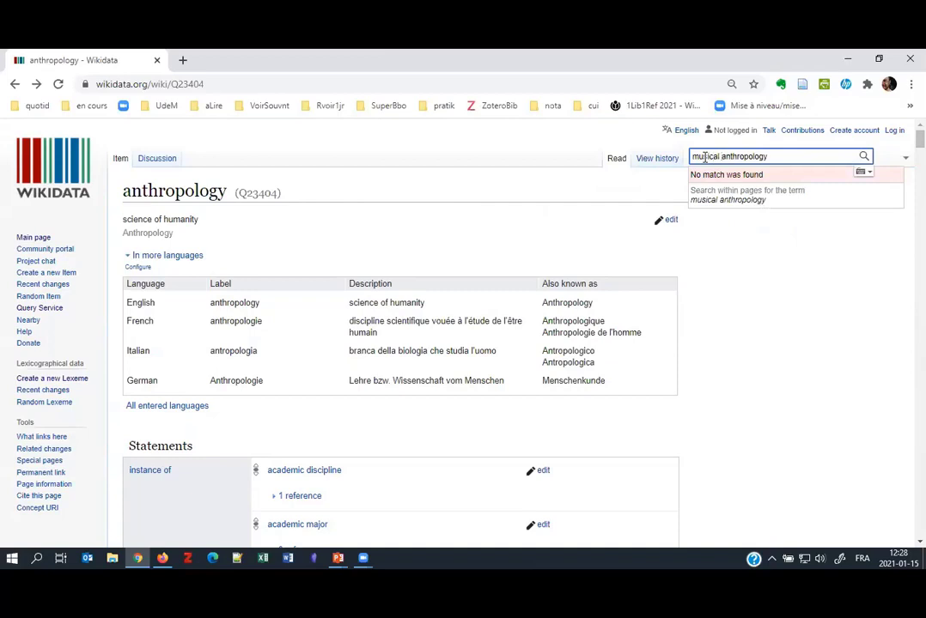
click(750, 198)
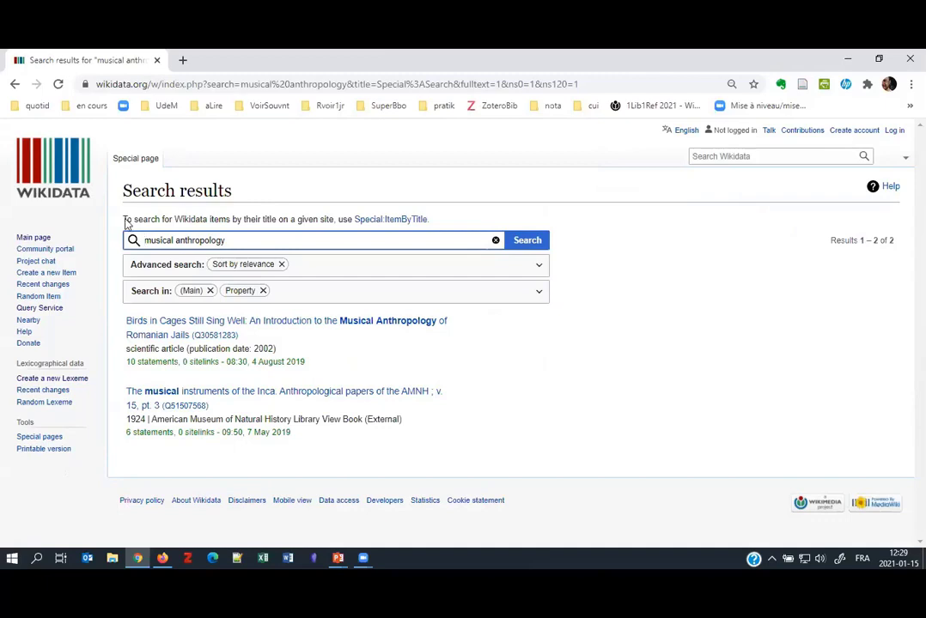
Open the Create a new Item form and look over its language, label, description and alias fields without entering anything.
click(57, 273)
scroll(172, 335, down, 2)
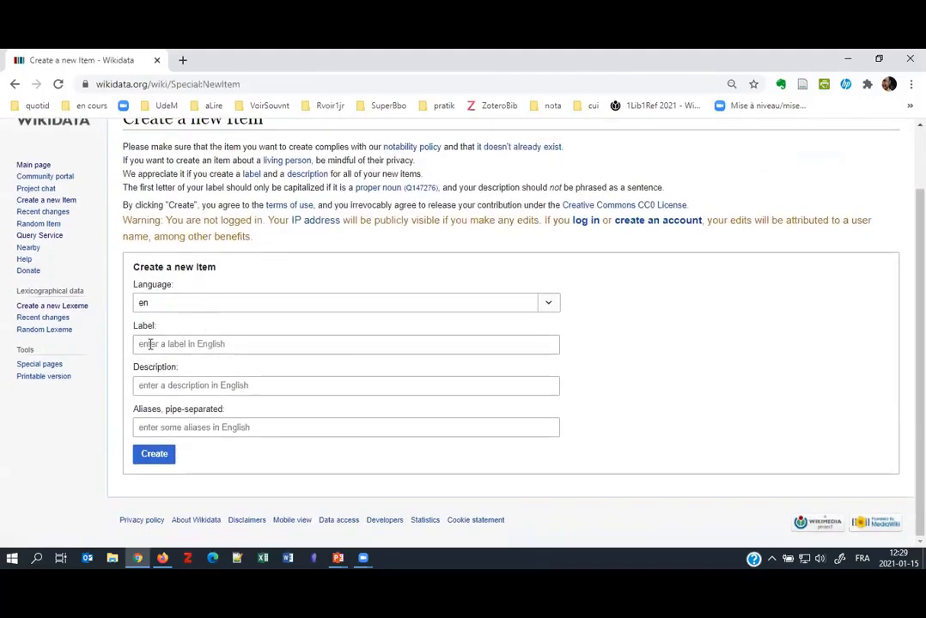
click(150, 344)
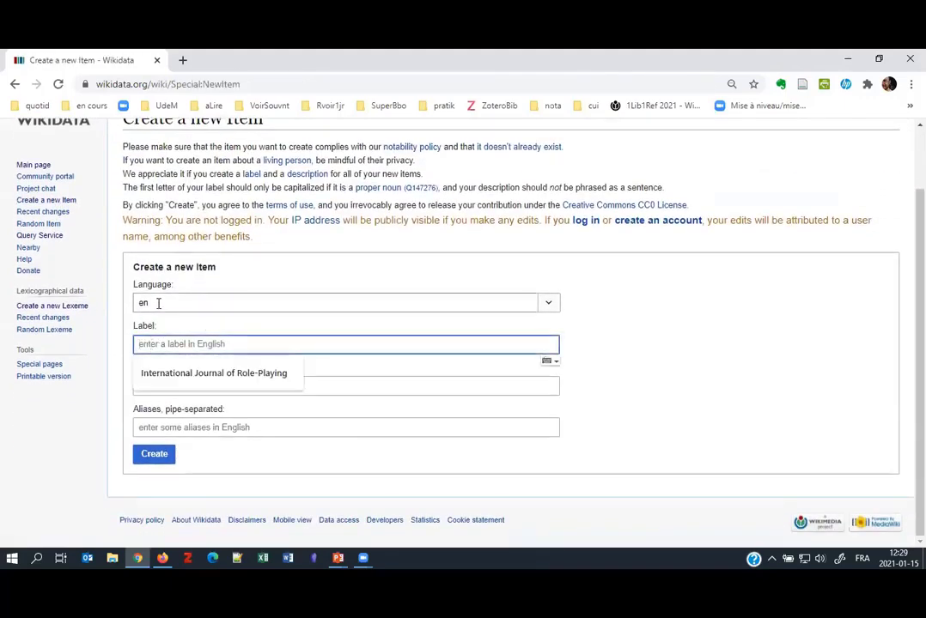
click(443, 367)
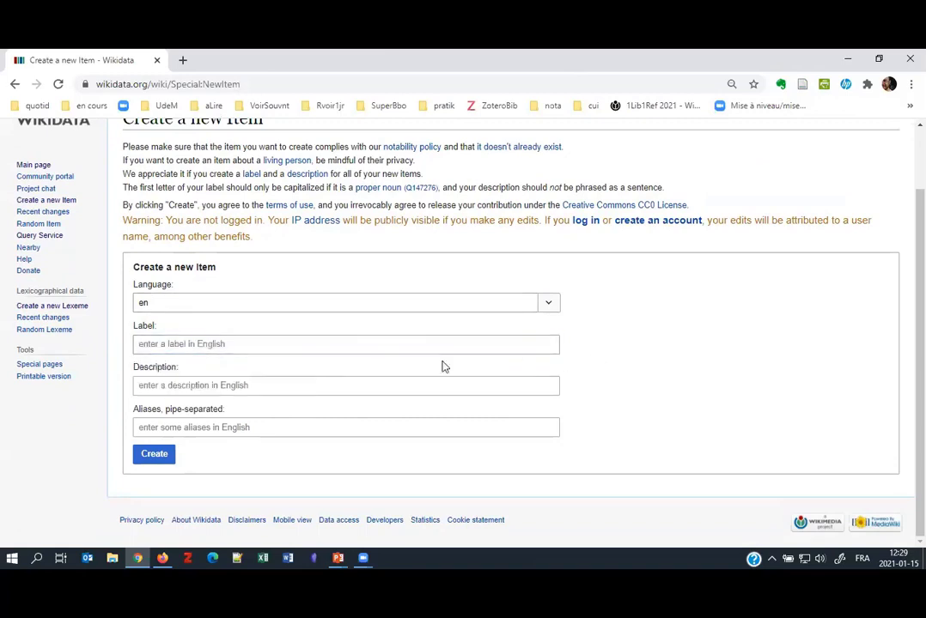
click(156, 387)
click(620, 403)
scroll(634, 419, up, 2)
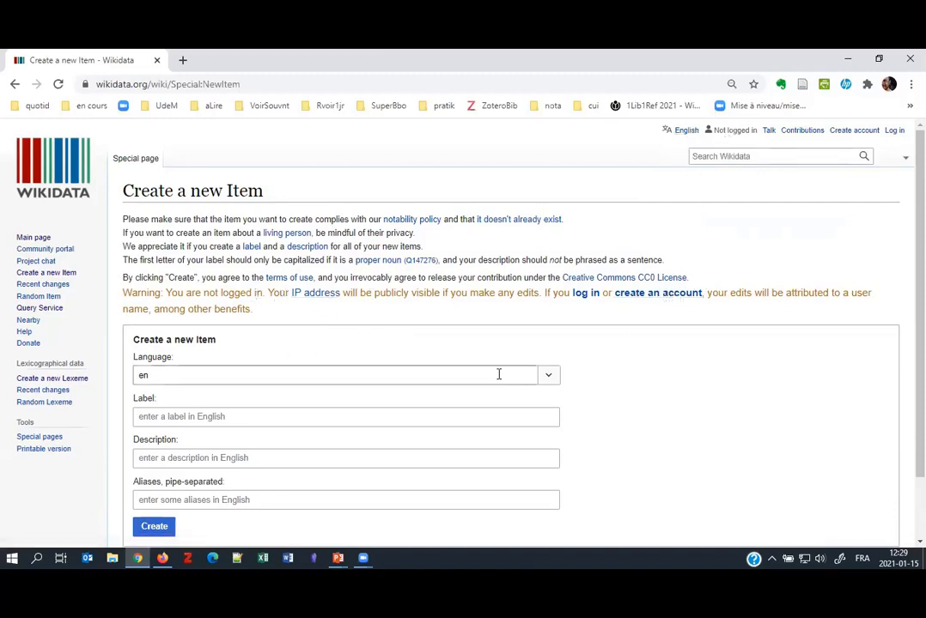
scroll(610, 387, down, 2)
scroll(610, 387, up, 2)
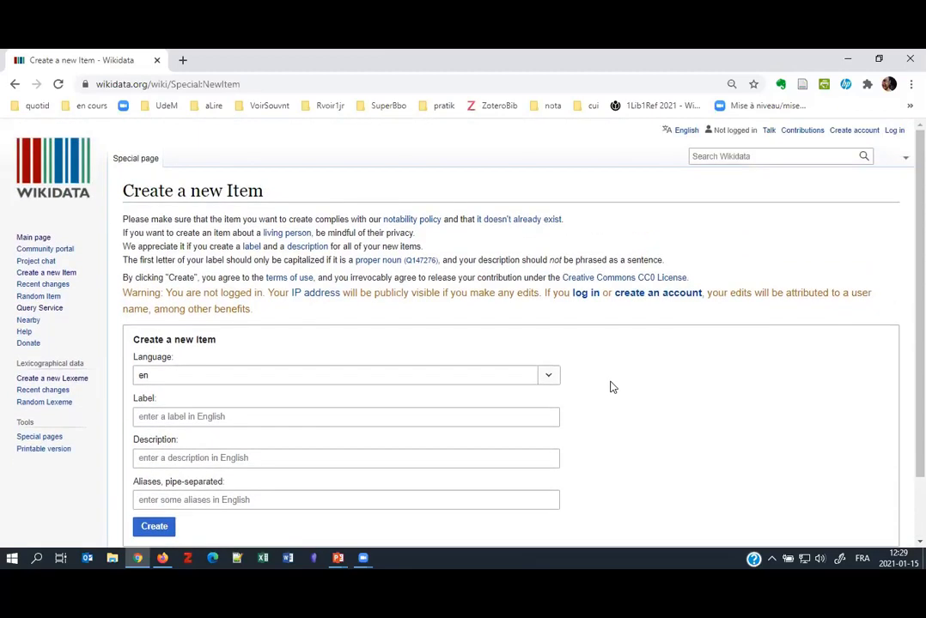
Search Wikidata for "logique floue" and open the fuzzy logic item (Q224821).
click(712, 156)
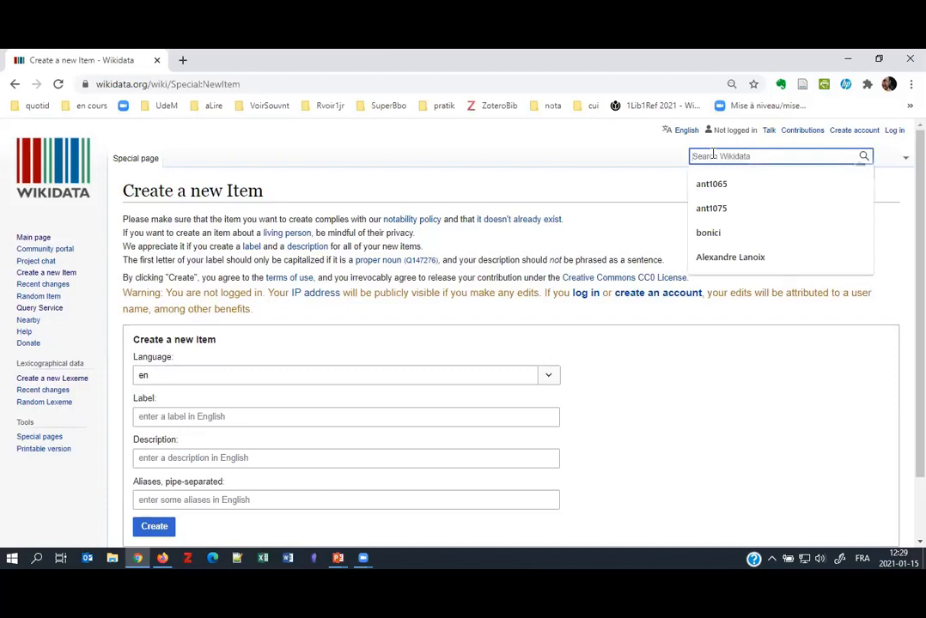
text(logique)
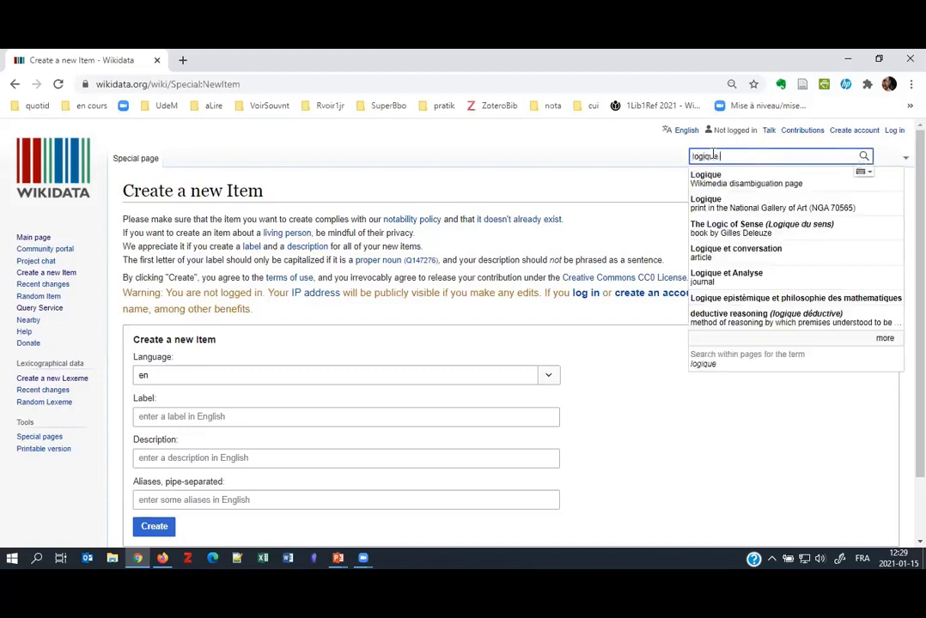
text( floue)
key(Return)
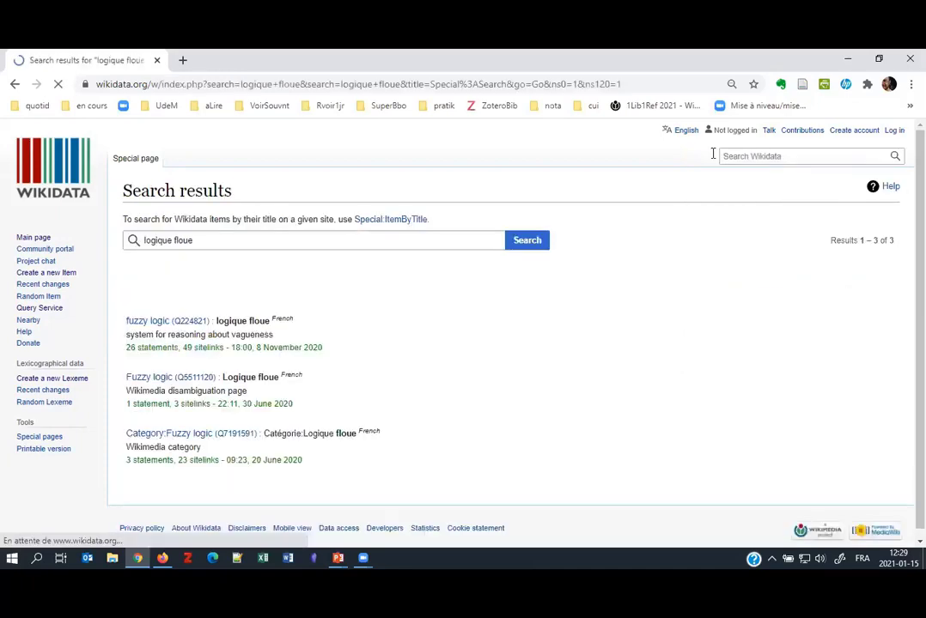
click(137, 323)
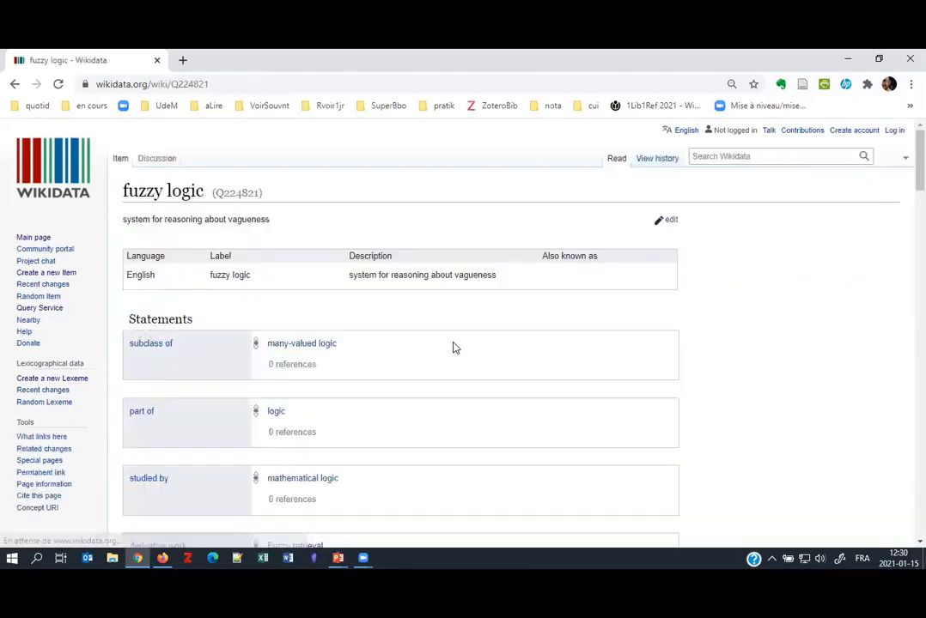
Look through the fuzzy logic item's language table and statements, highlighting the Statements heading.
scroll(446, 346, down, 3)
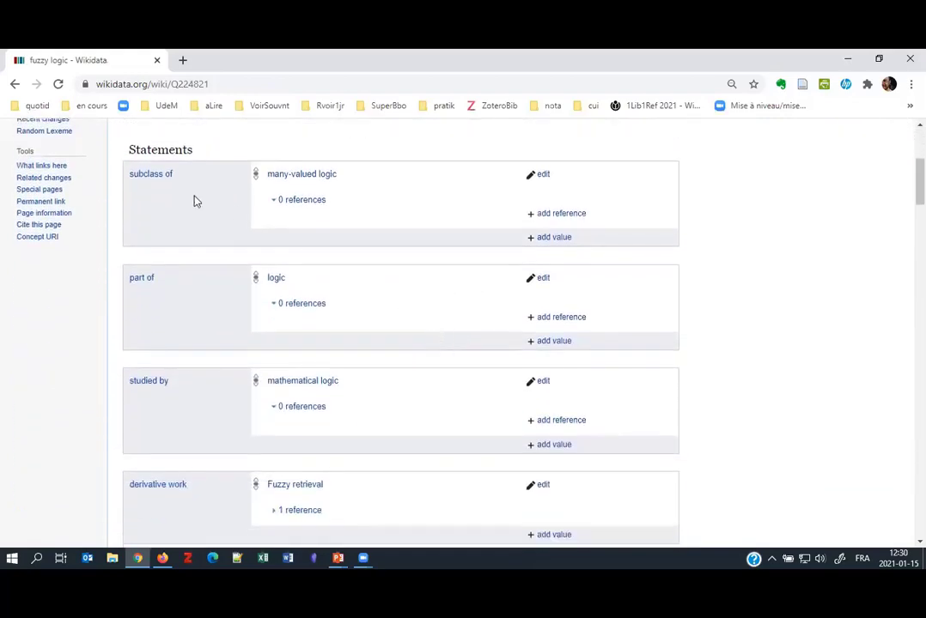
scroll(217, 291, down, 5)
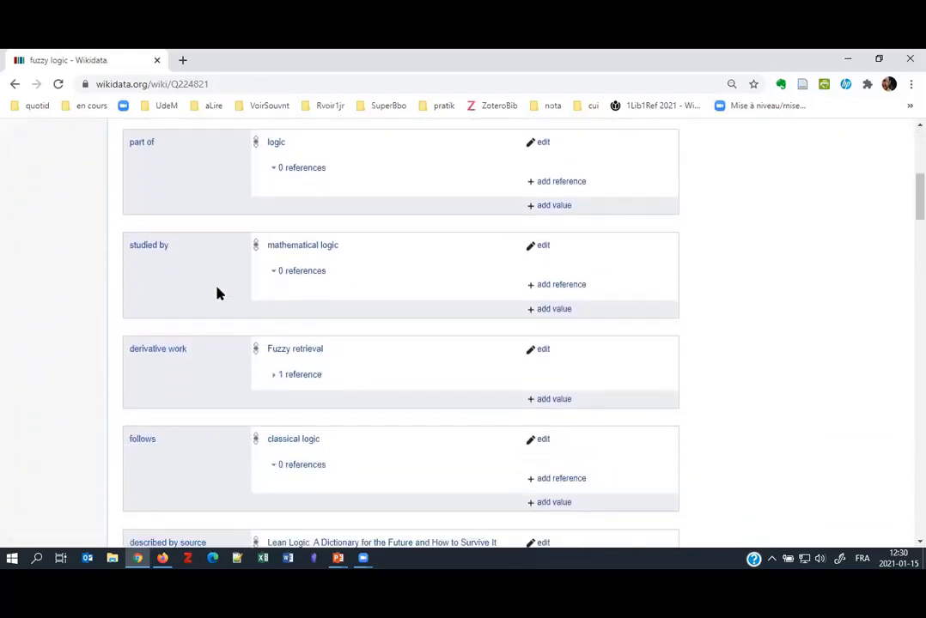
scroll(217, 293, up, 8)
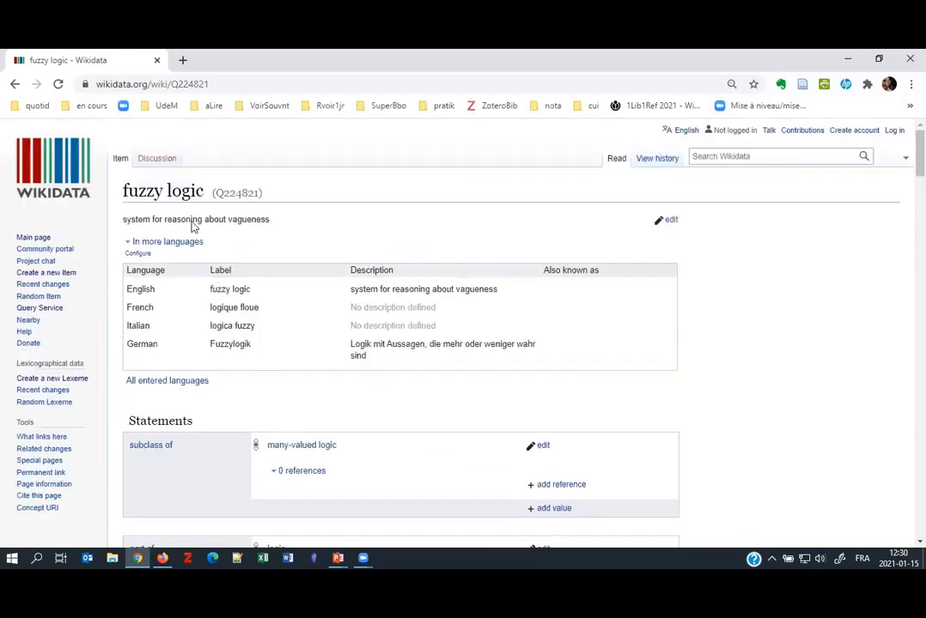
scroll(182, 313, down, 2)
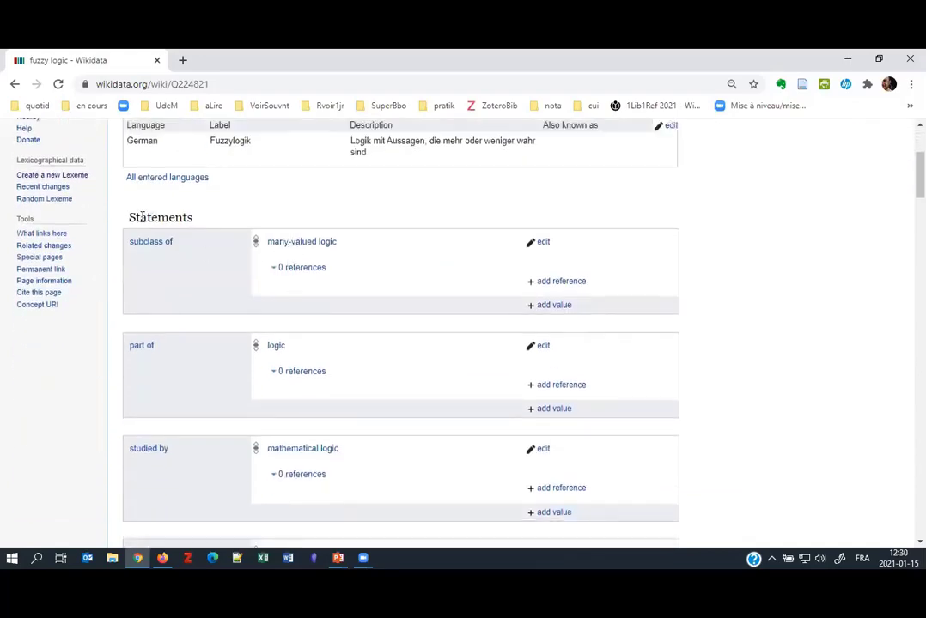
drag(128, 217, 215, 223)
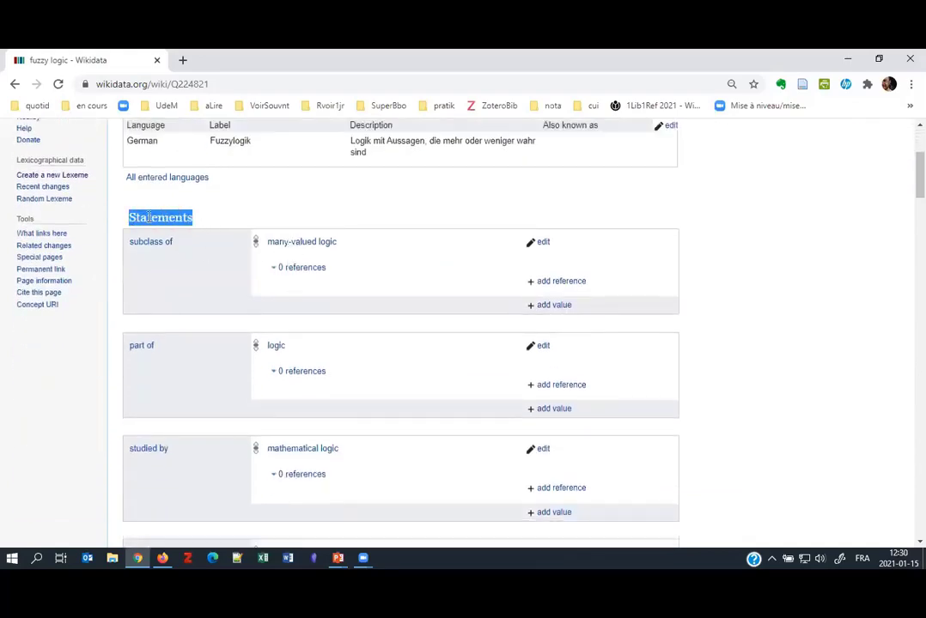
scroll(782, 281, up, 2)
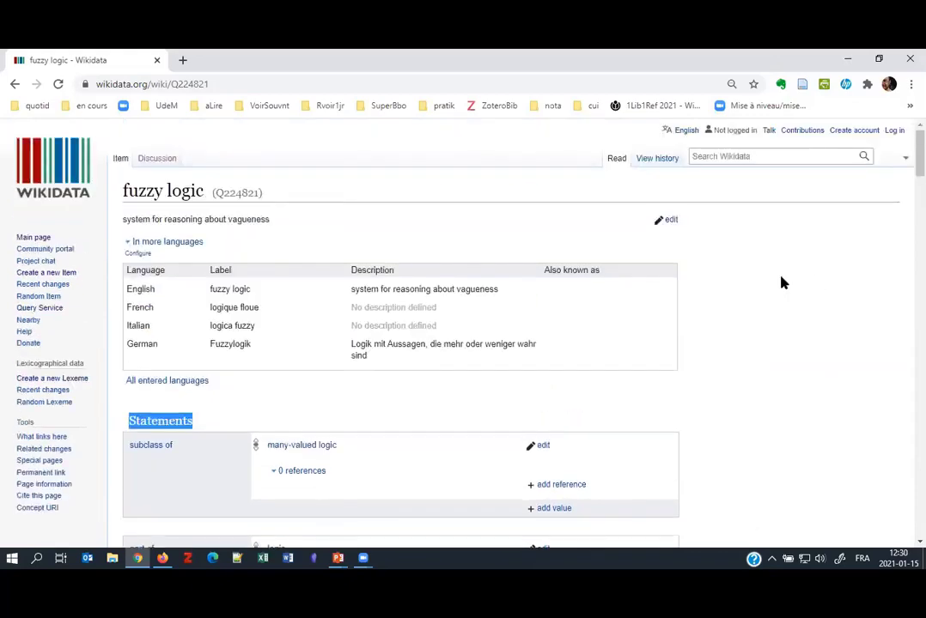
scroll(781, 283, down, 1)
scroll(782, 283, down, 1)
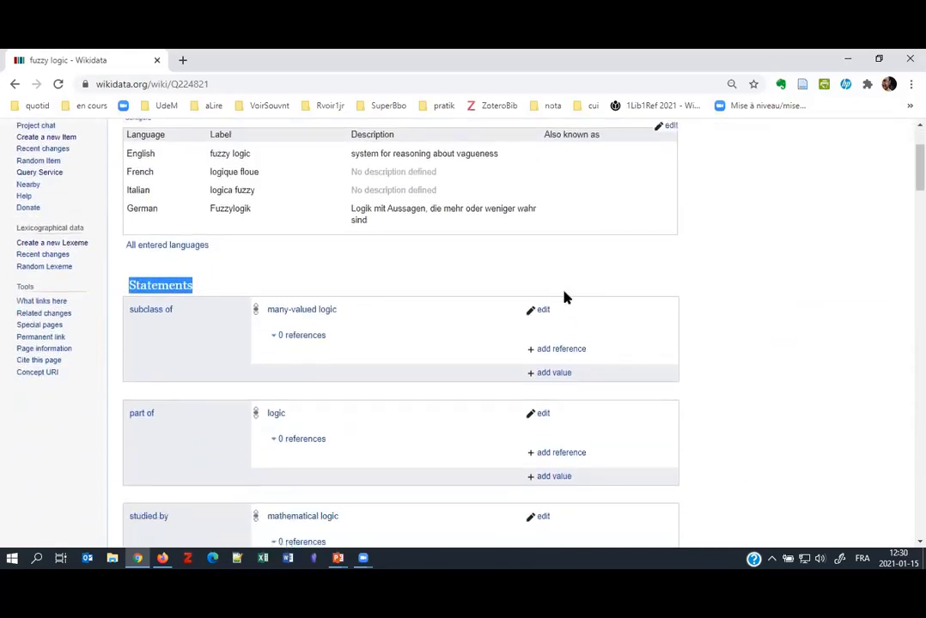
click(745, 369)
scroll(745, 368, up, 2)
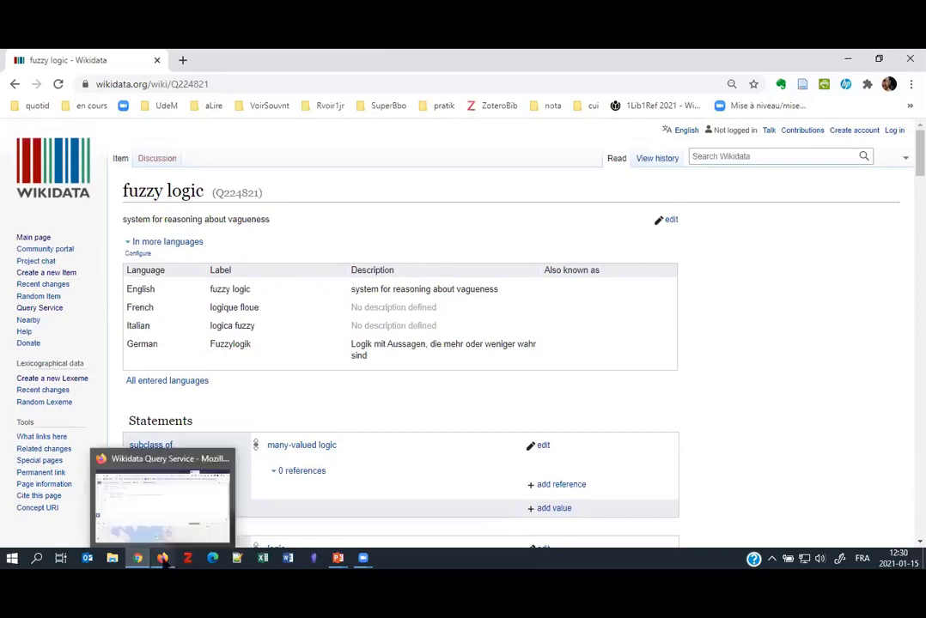
Copy the fuzzy logic item's web address, switch to Firefox and open it in a new tab.
click(237, 85)
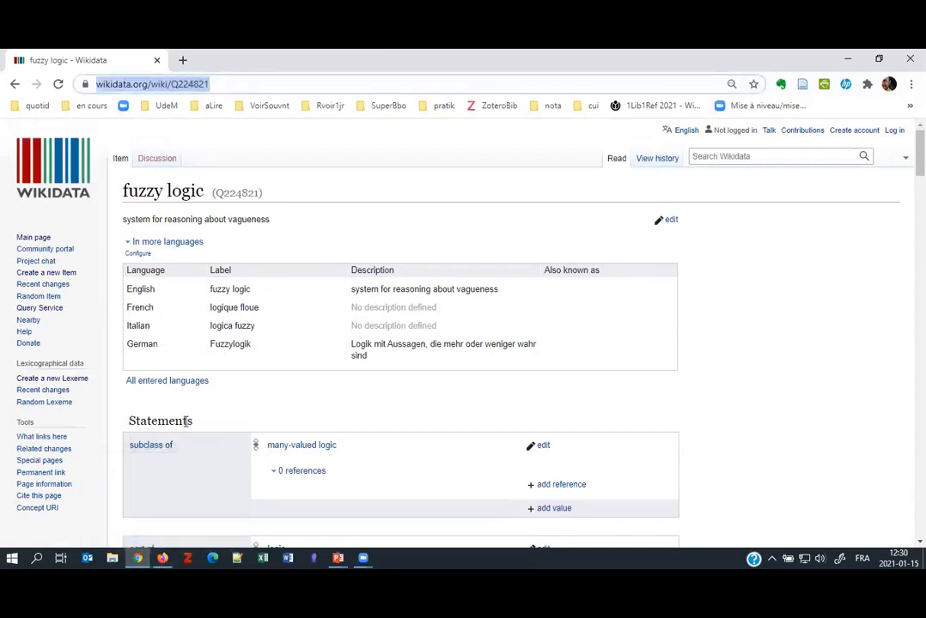
key(ctrl+c)
click(163, 558)
click(794, 60)
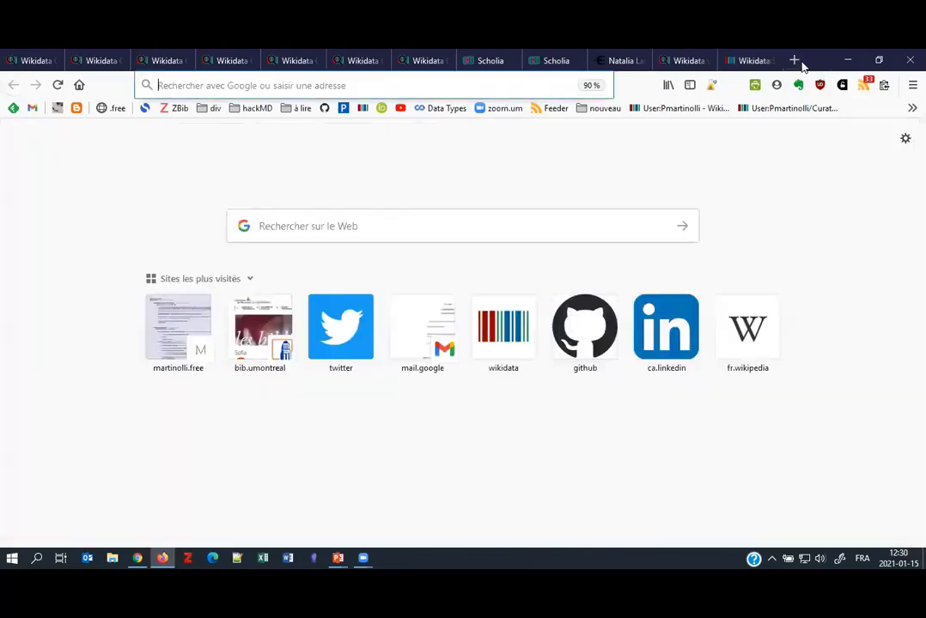
key(ctrl+v)
key(Return)
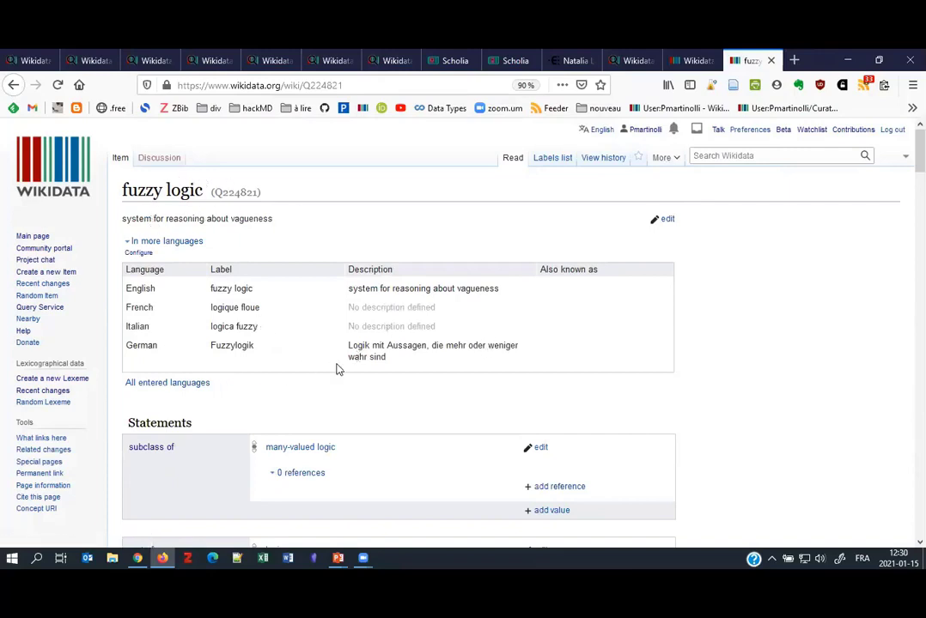
Look through the fuzzy logic item's revision history, view its Discussion page and return to the item.
scroll(419, 367, down, 2)
scroll(418, 368, up, 2)
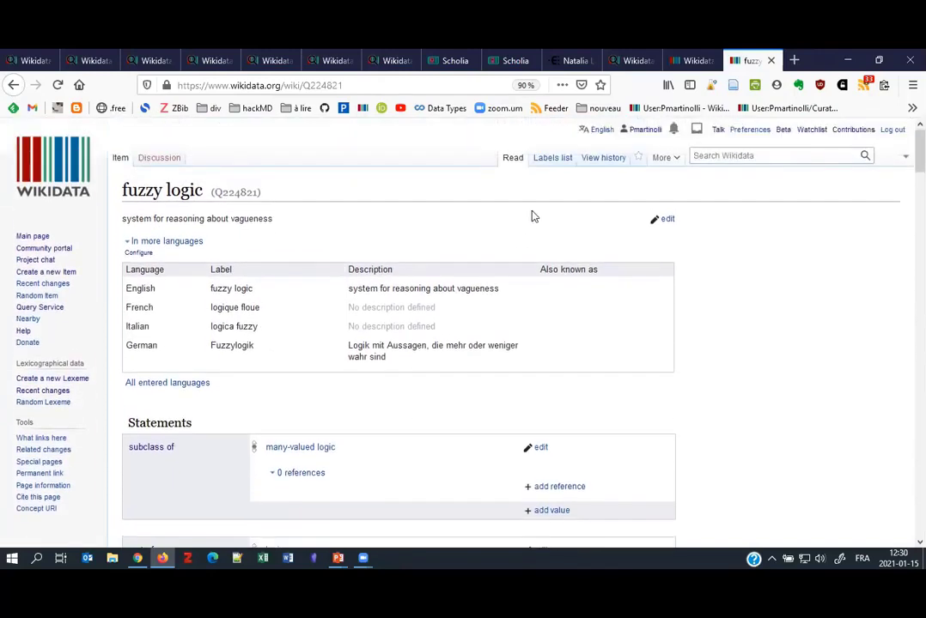
click(606, 160)
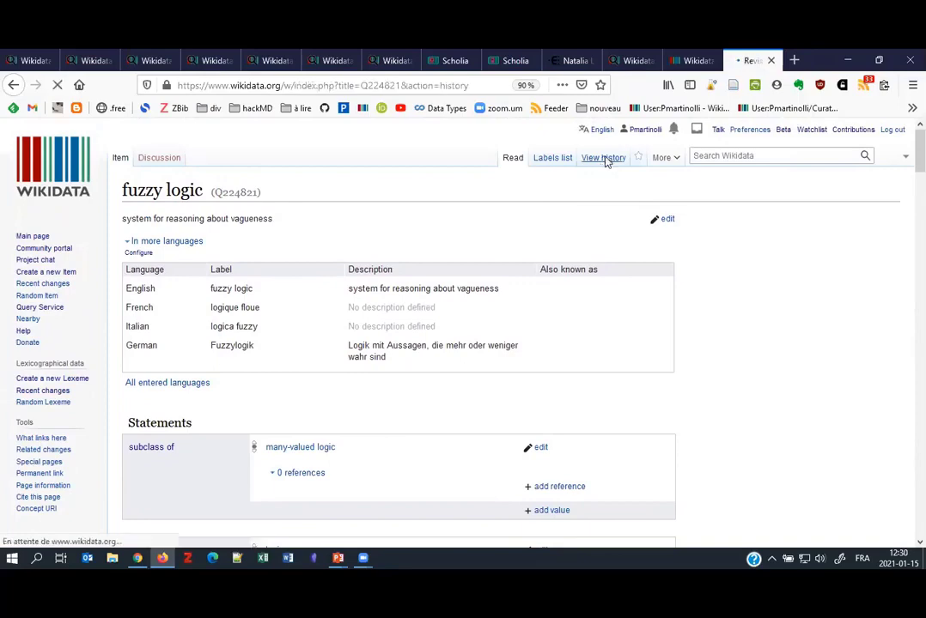
scroll(350, 225, down, 3)
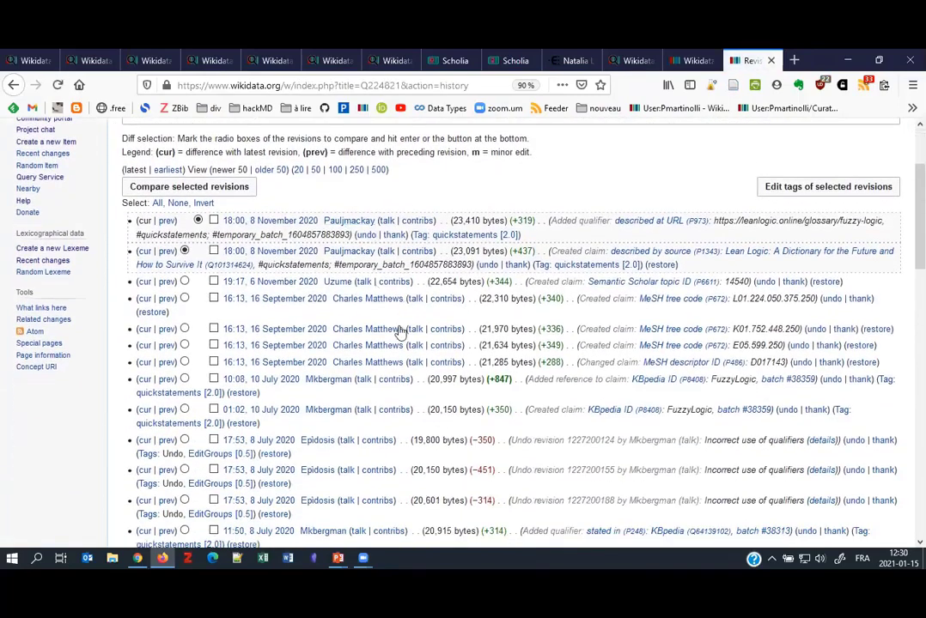
scroll(372, 331, down, 7)
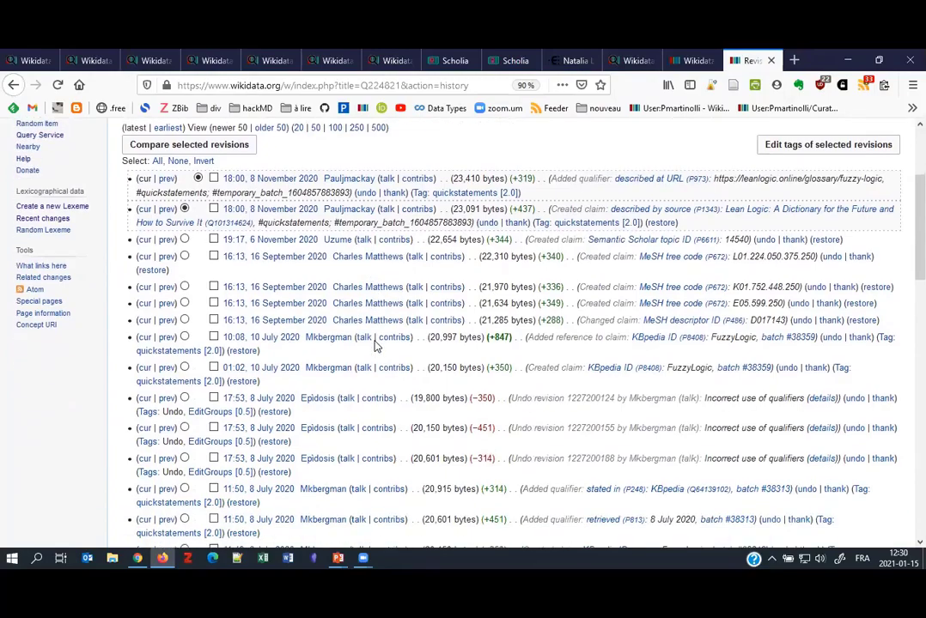
scroll(378, 343, up, 8)
scroll(376, 341, up, 1)
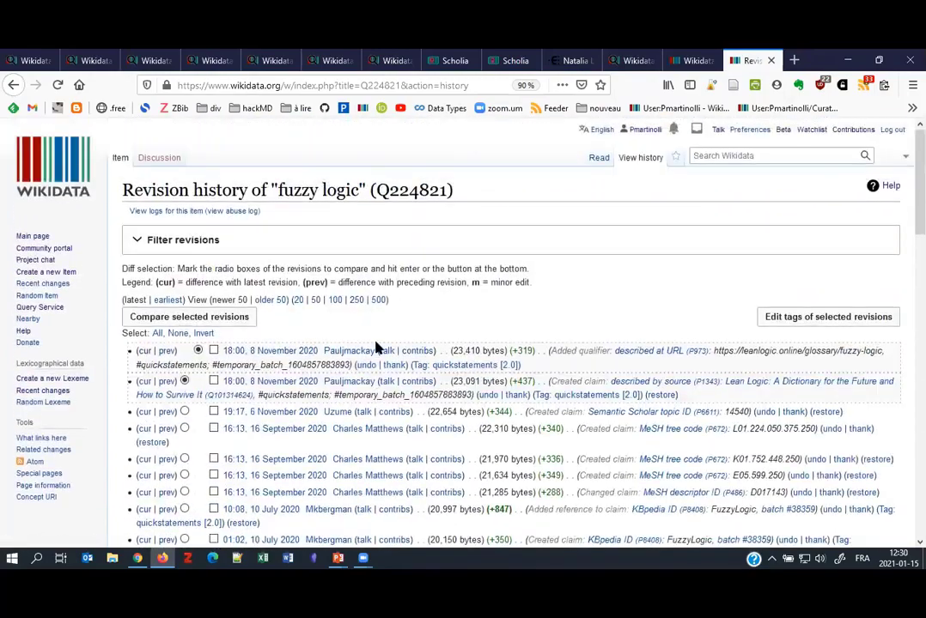
click(159, 161)
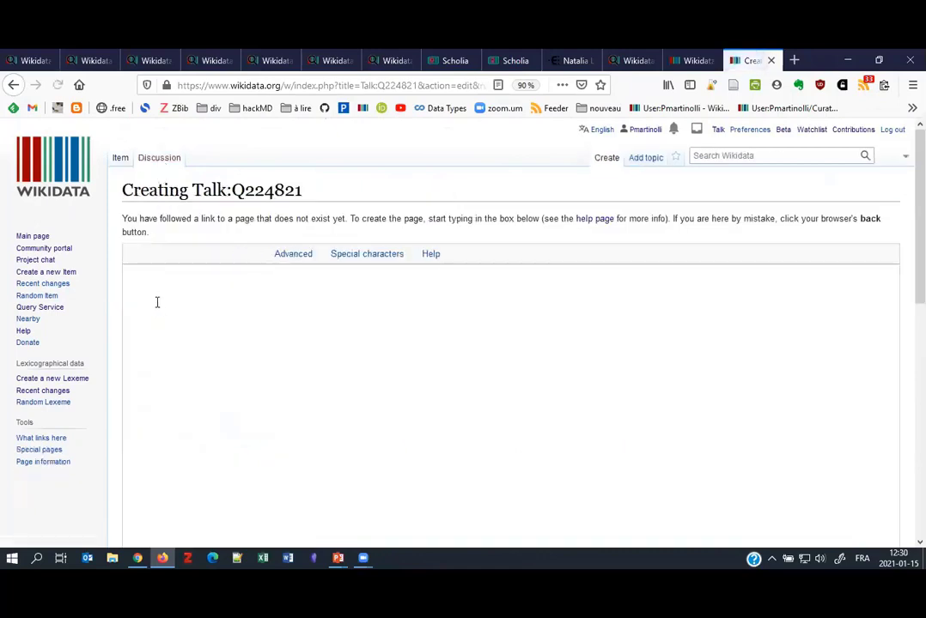
click(120, 159)
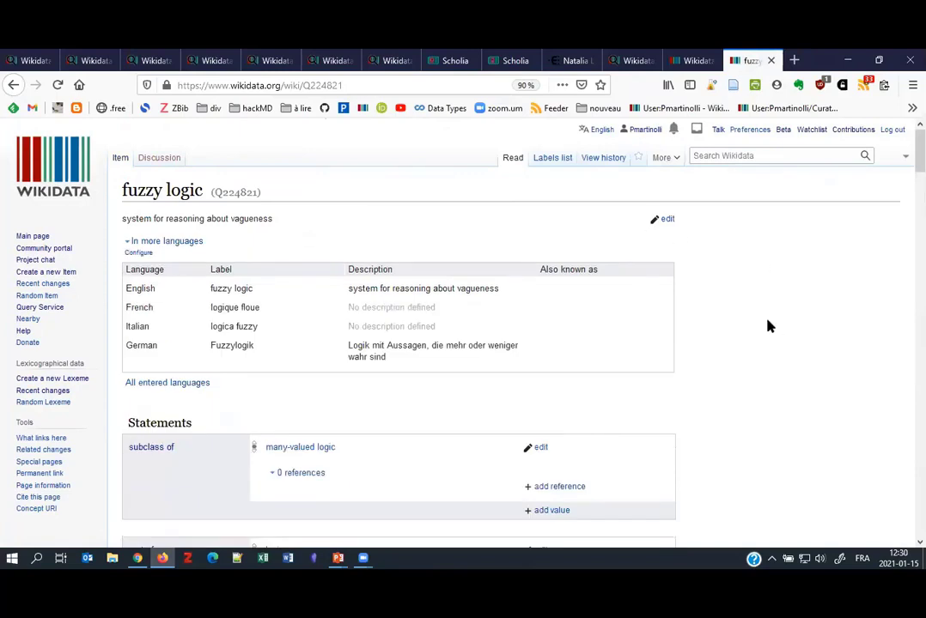
Switch to the PowerPoint slide show and advance from "Chaque P ou Q possède sa propre page" to "Wikidata : moissonné par les moteurs de recherche".
click(338, 559)
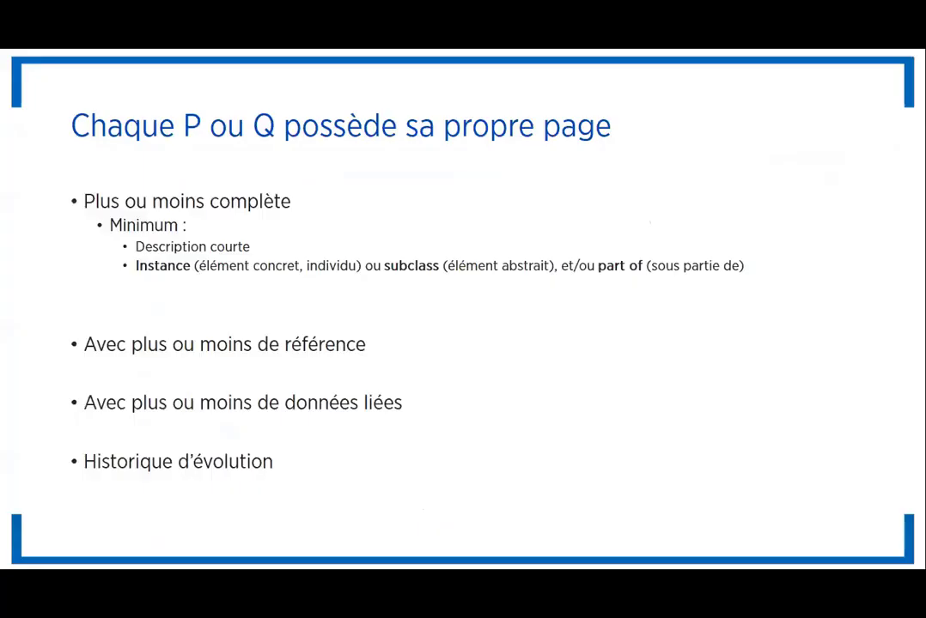
click(365, 317)
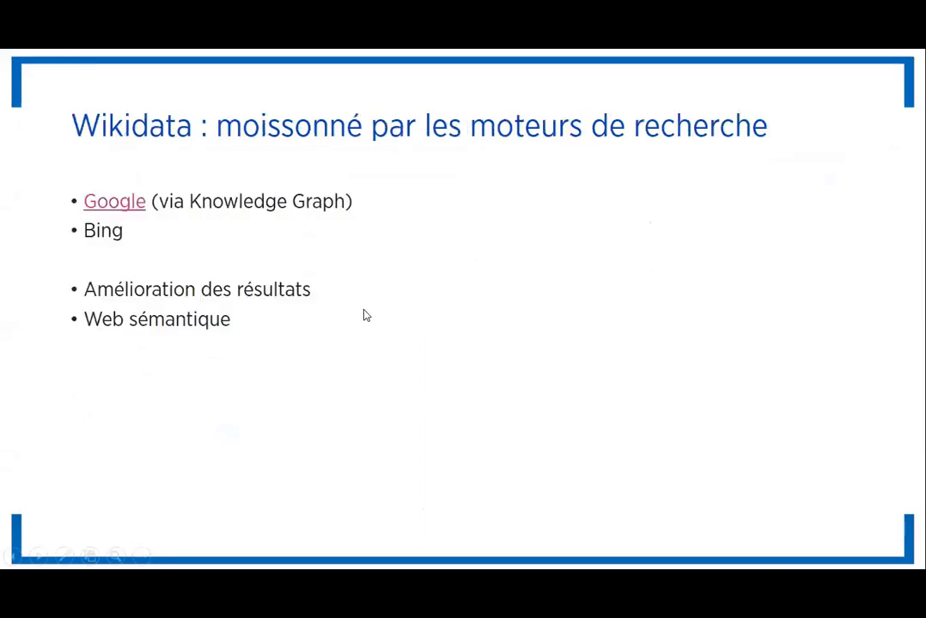